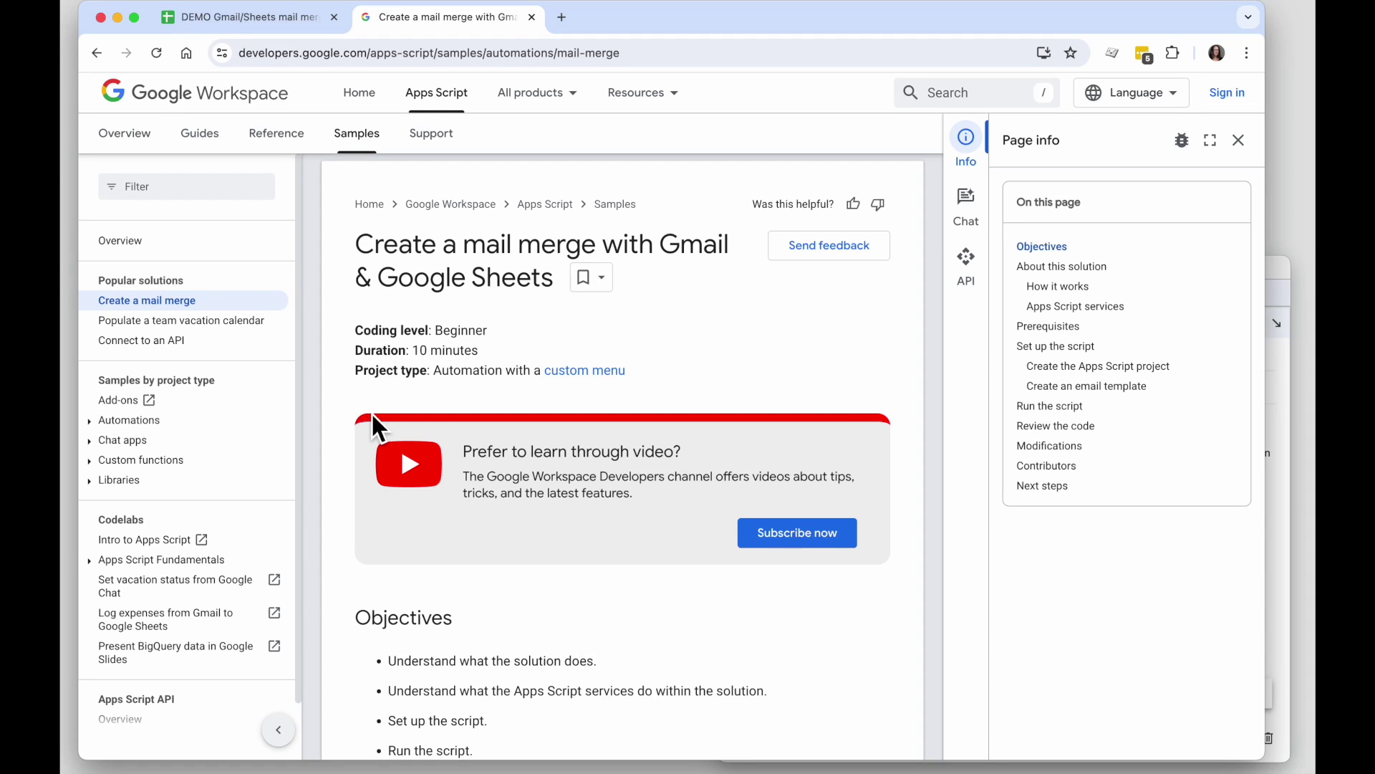
Step: Scroll the Create a mail merge guide, then bring up the DEMO spreadsheet and its draft email
scroll(353, 543, down, 2)
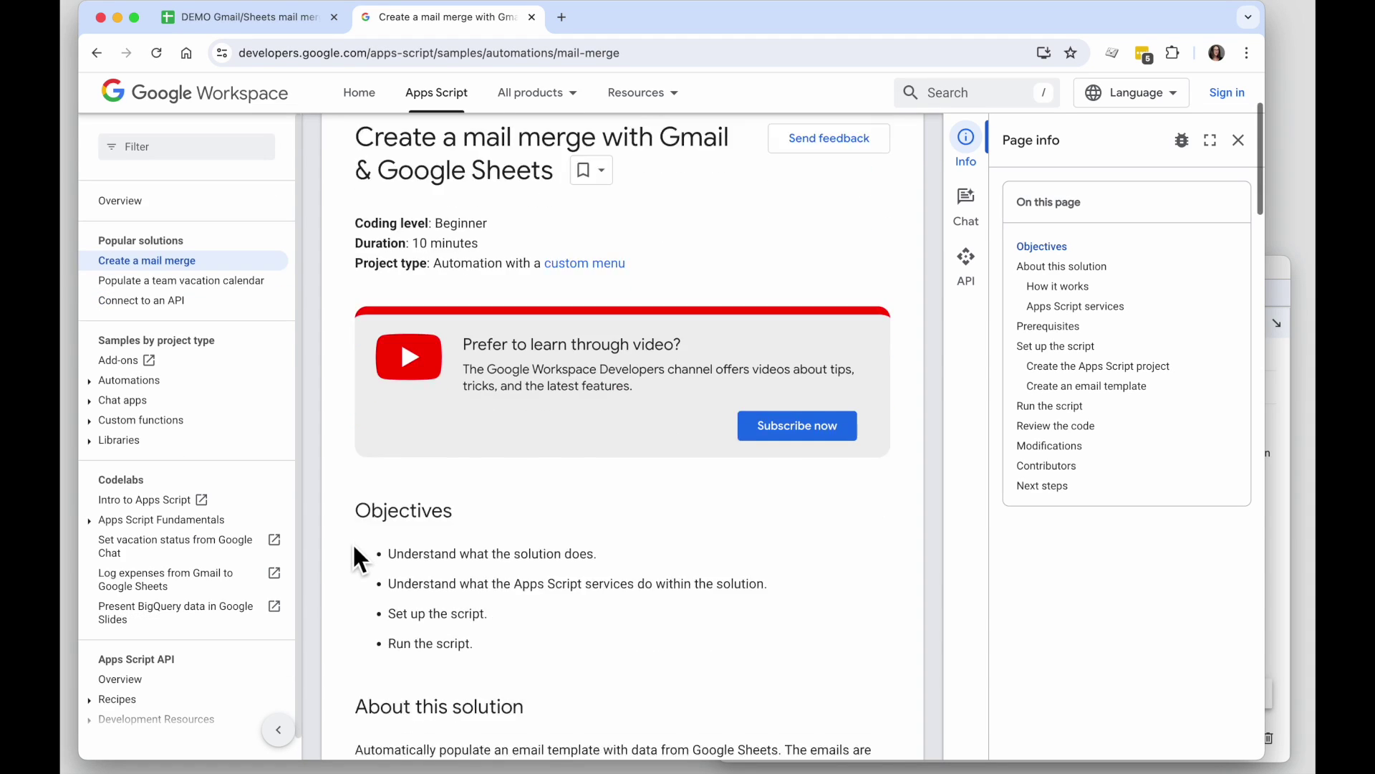
scroll(352, 543, down, 5)
scroll(353, 543, down, 5)
scroll(353, 543, down, 2)
scroll(352, 543, down, 2)
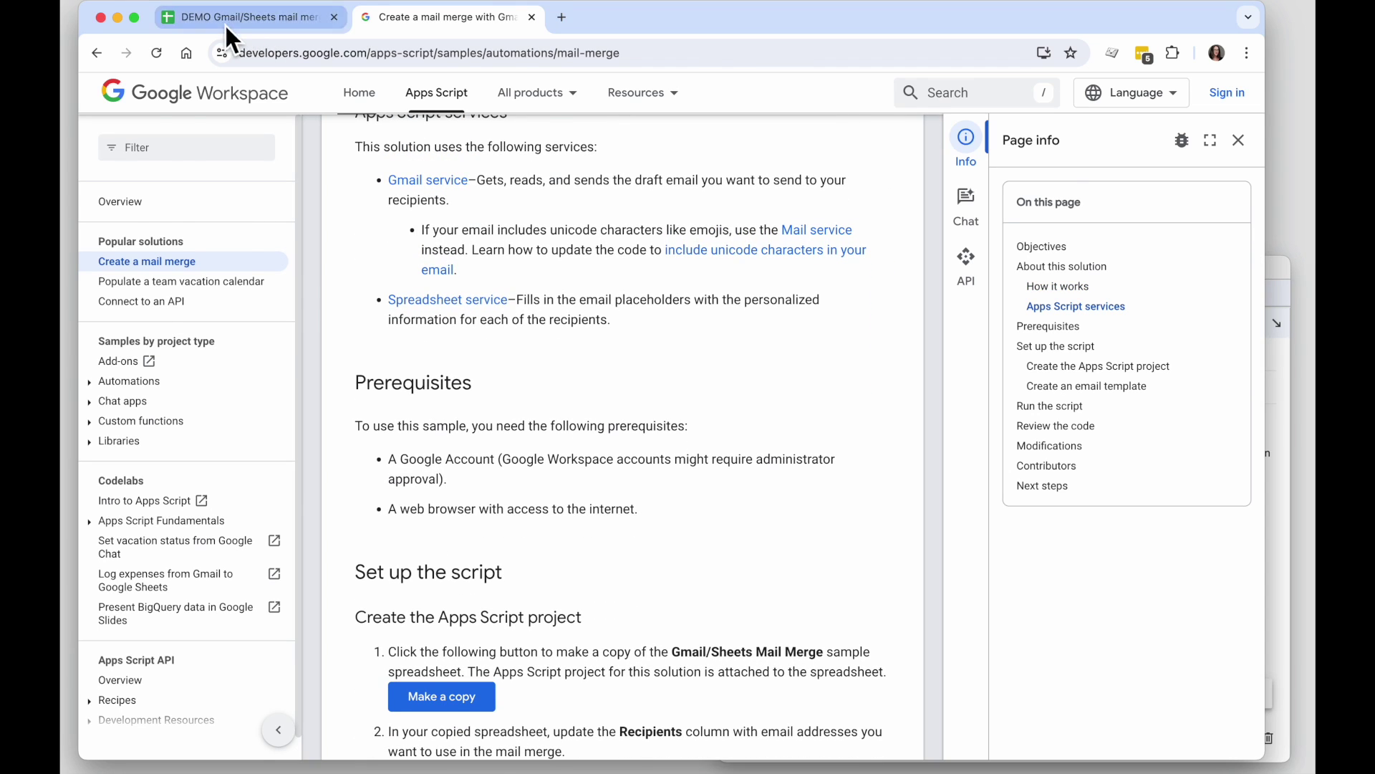
click(225, 23)
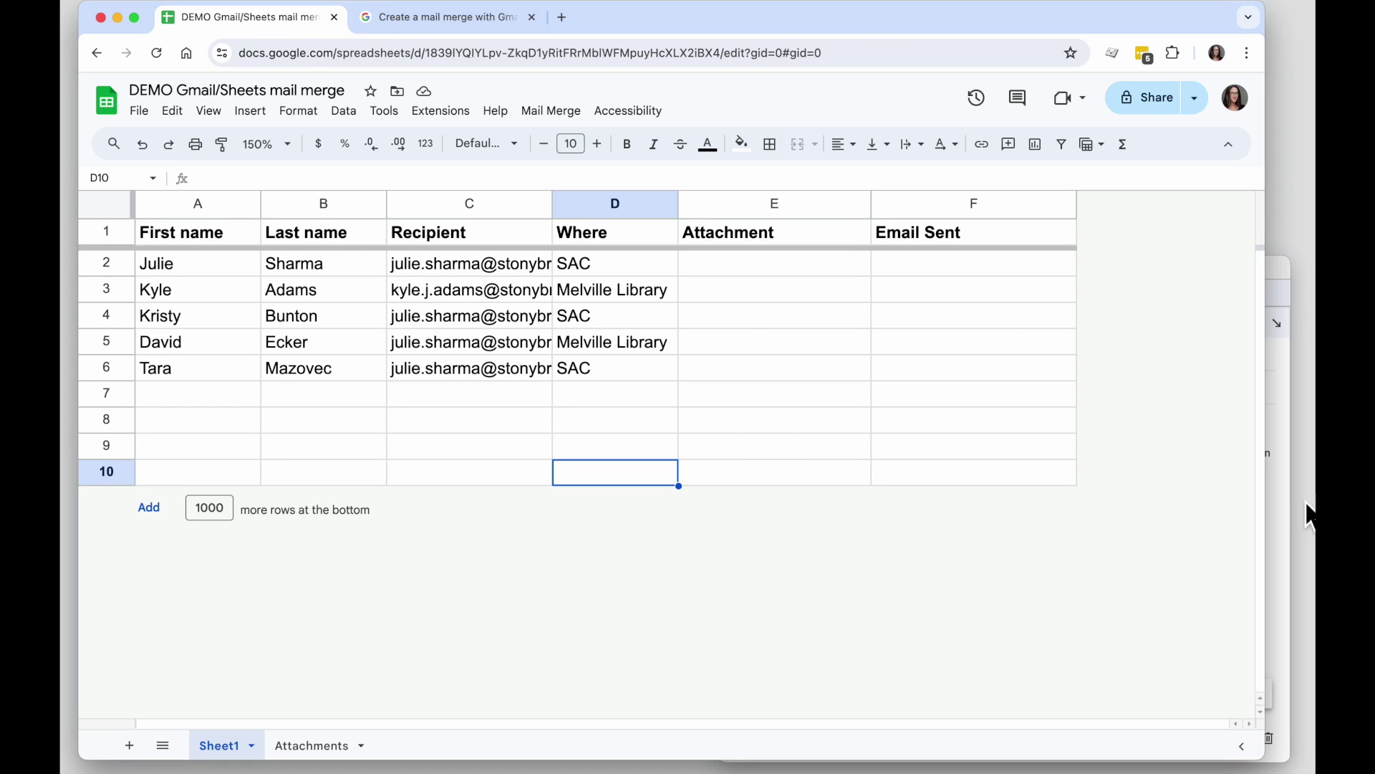
click(1278, 499)
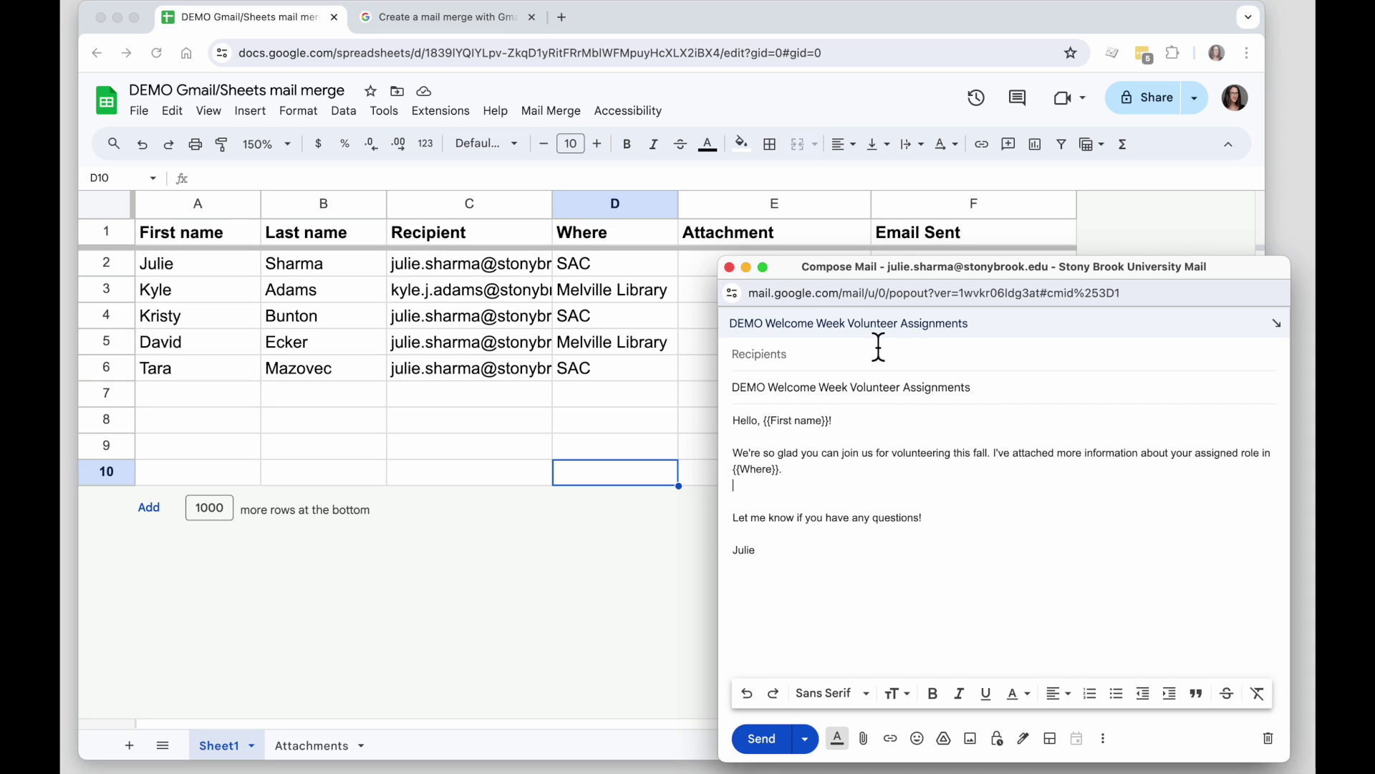
click(859, 269)
drag(862, 274, 866, 325)
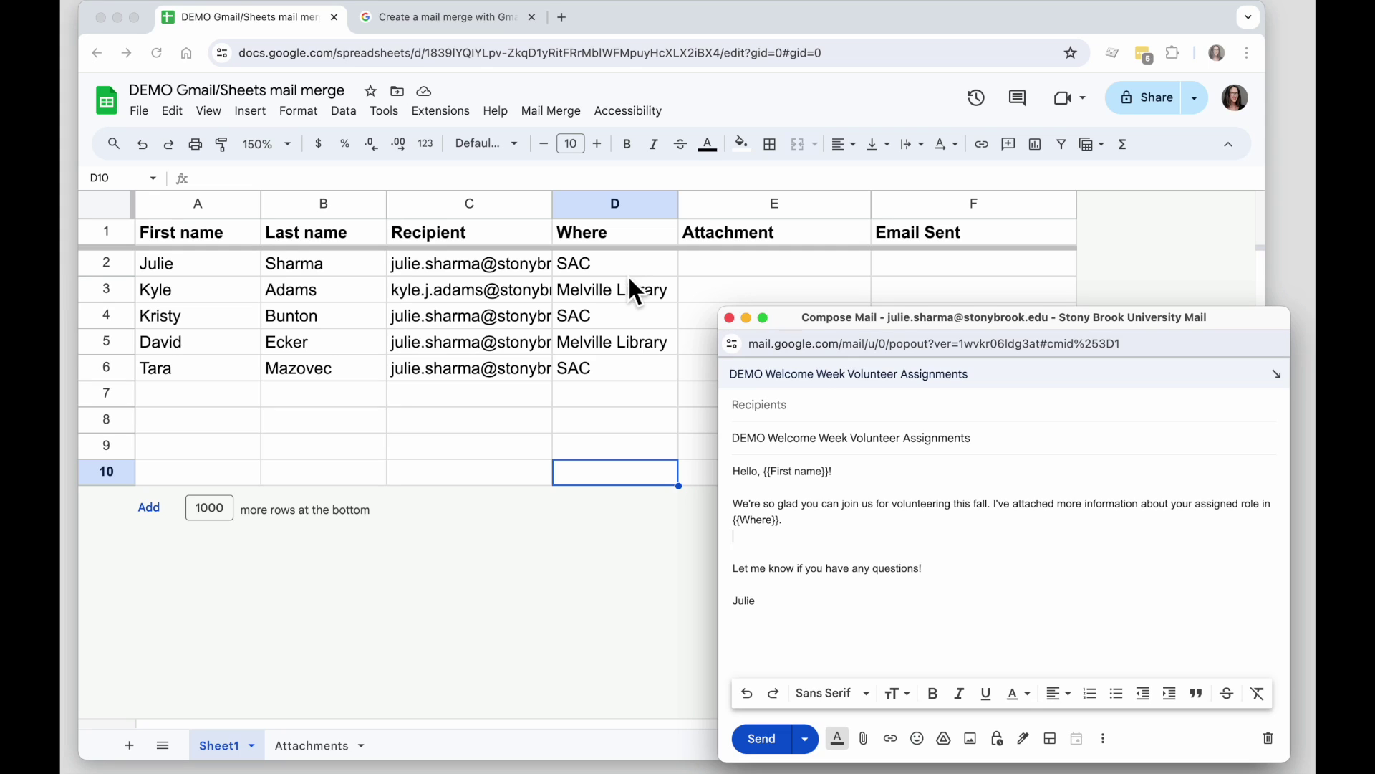
click(607, 467)
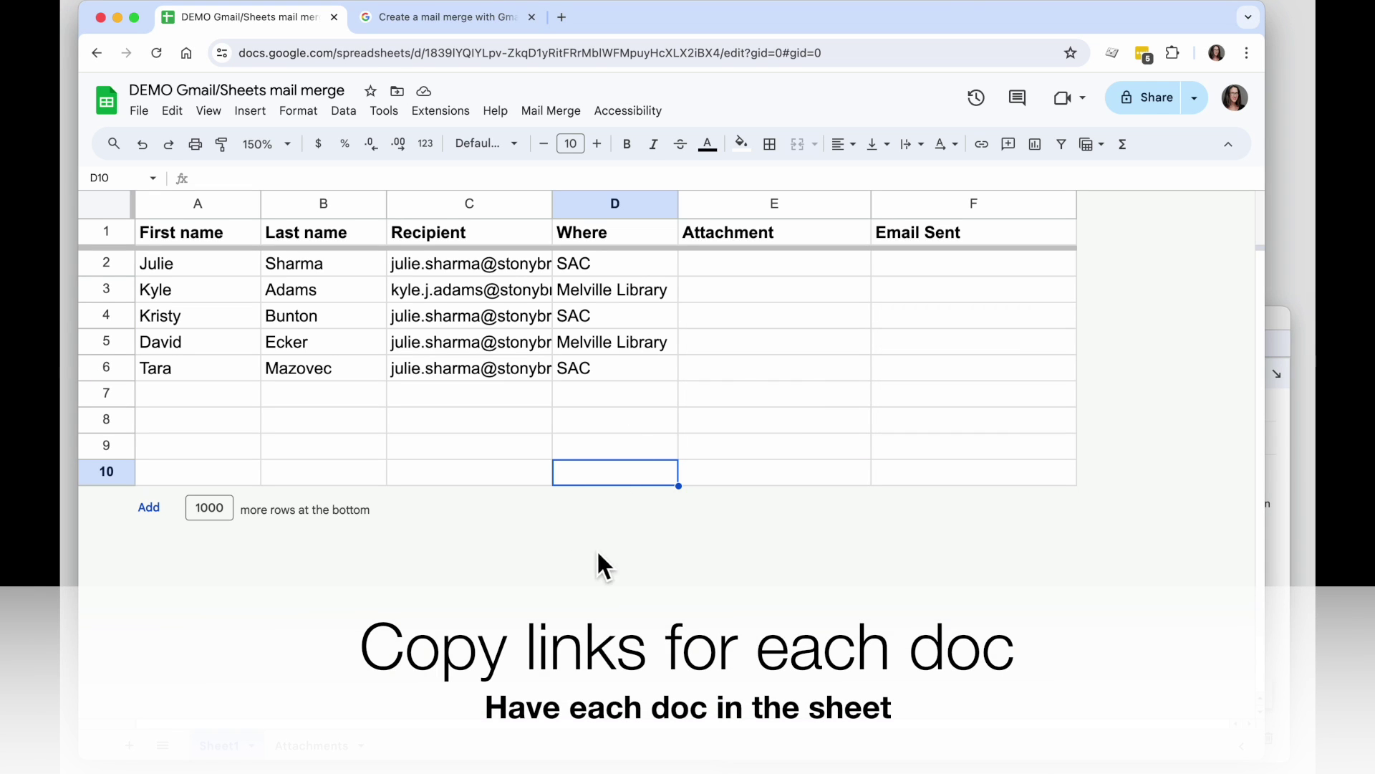
Step: Check the SAC agenda doc from the Attachments sheet's B2 link, then reopen it from the preview
click(192, 272)
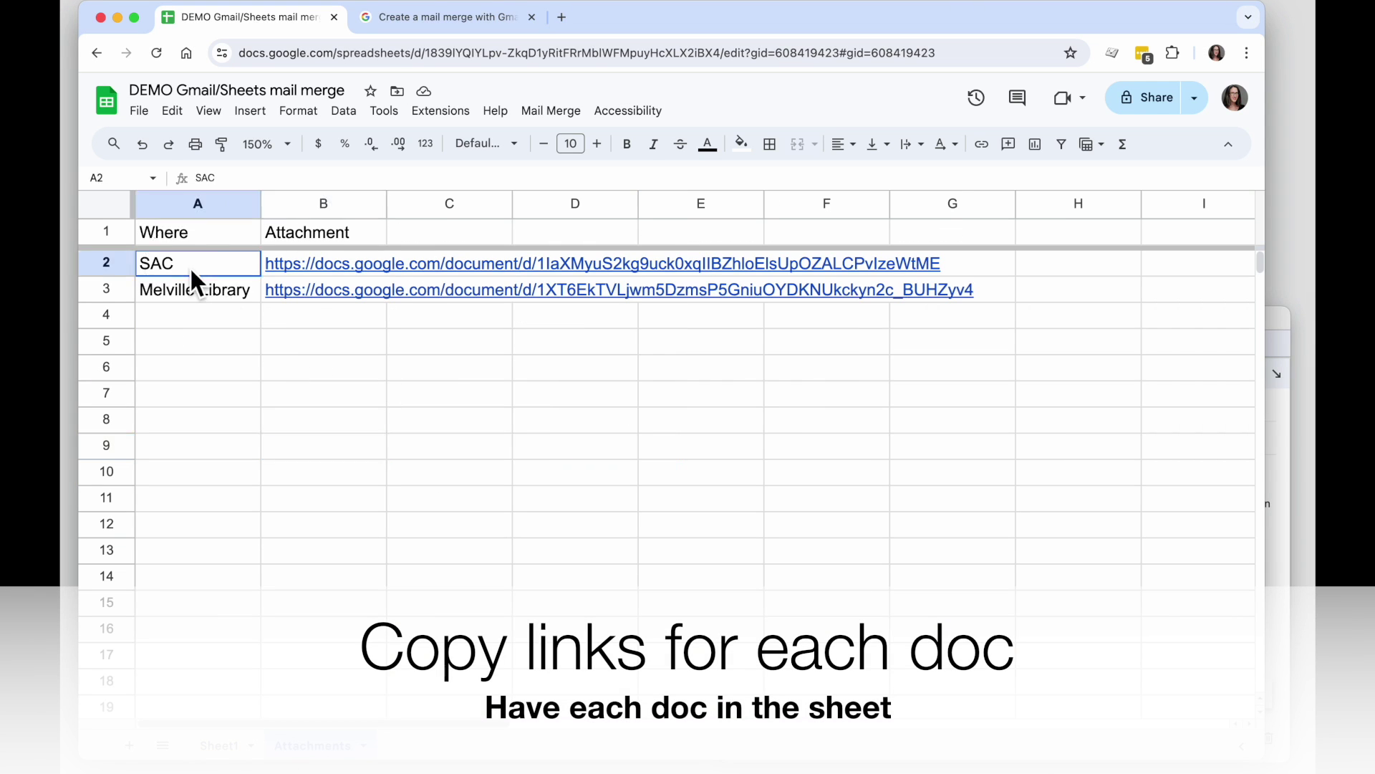
key(Right)
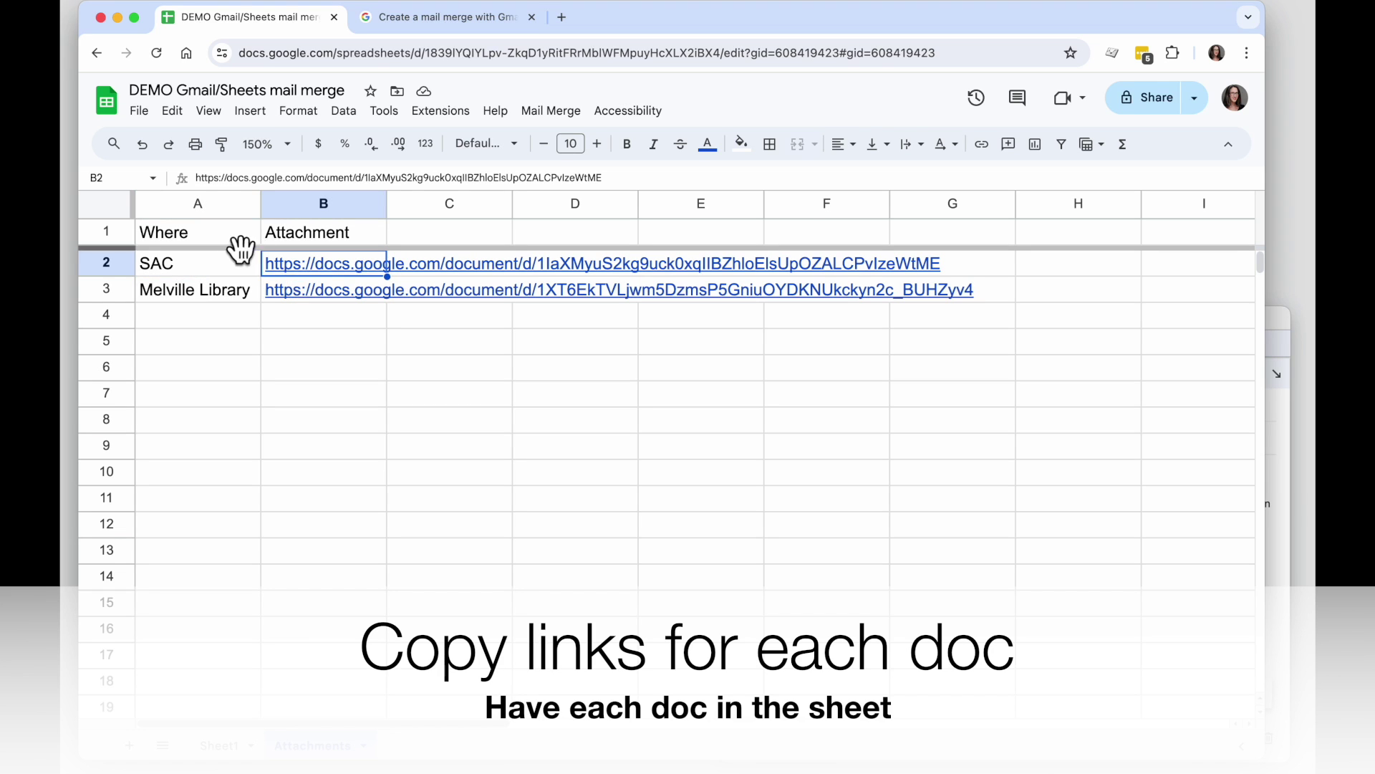
click(366, 295)
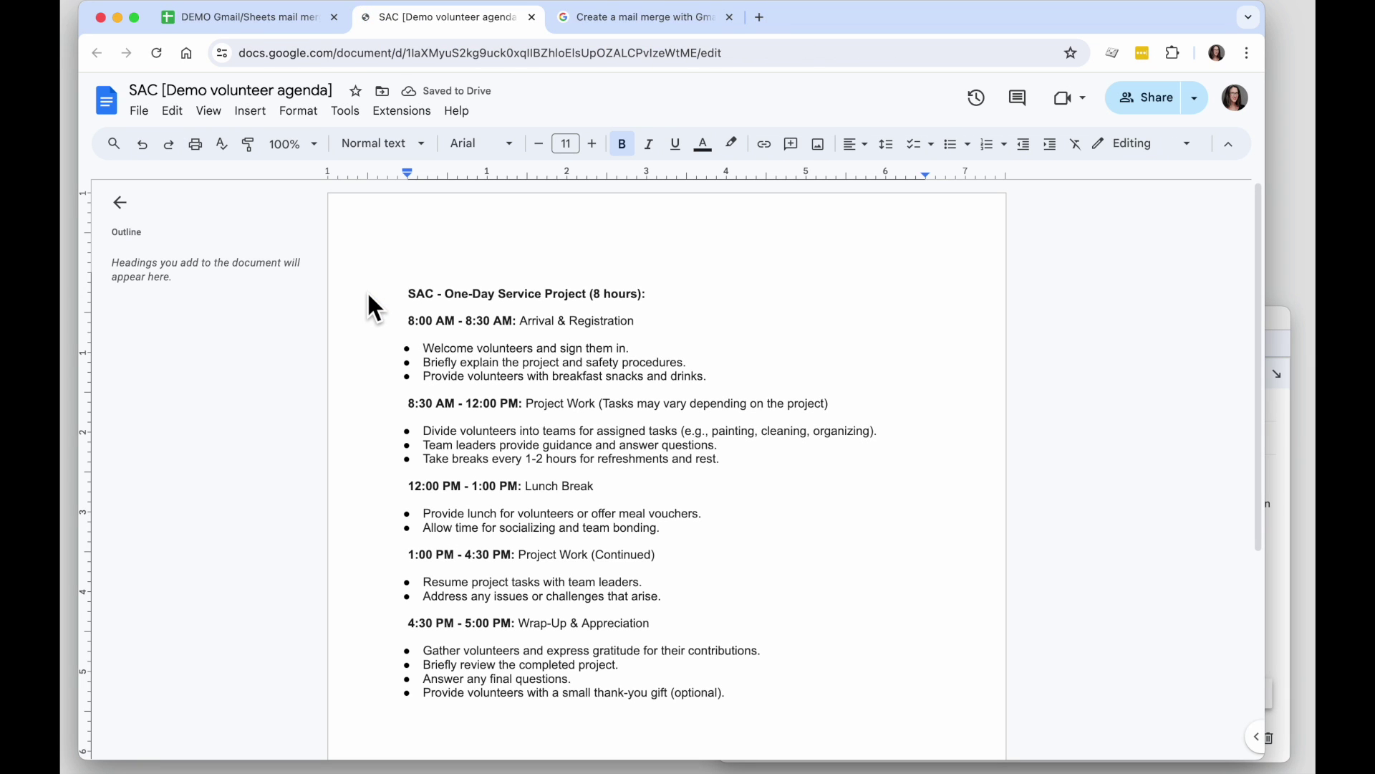
click(531, 17)
click(216, 326)
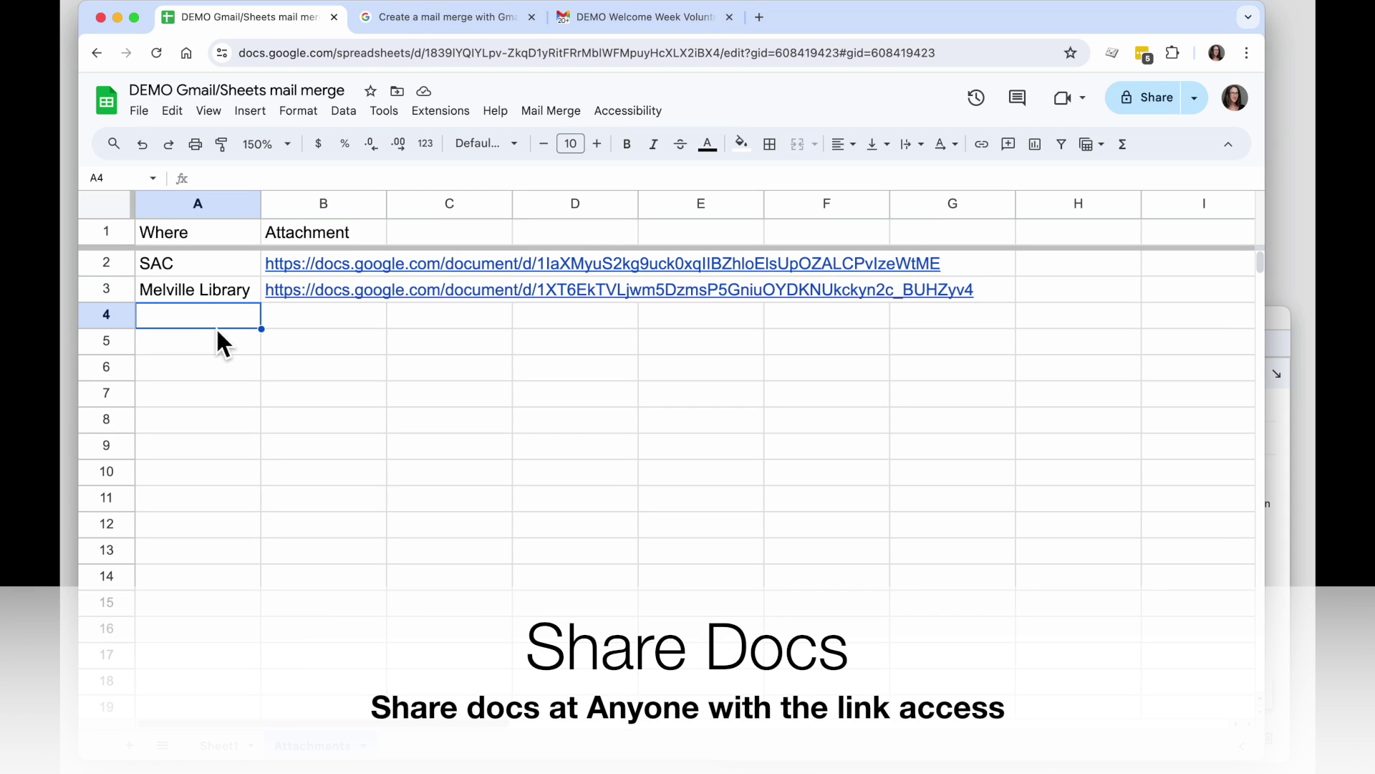
click(279, 264)
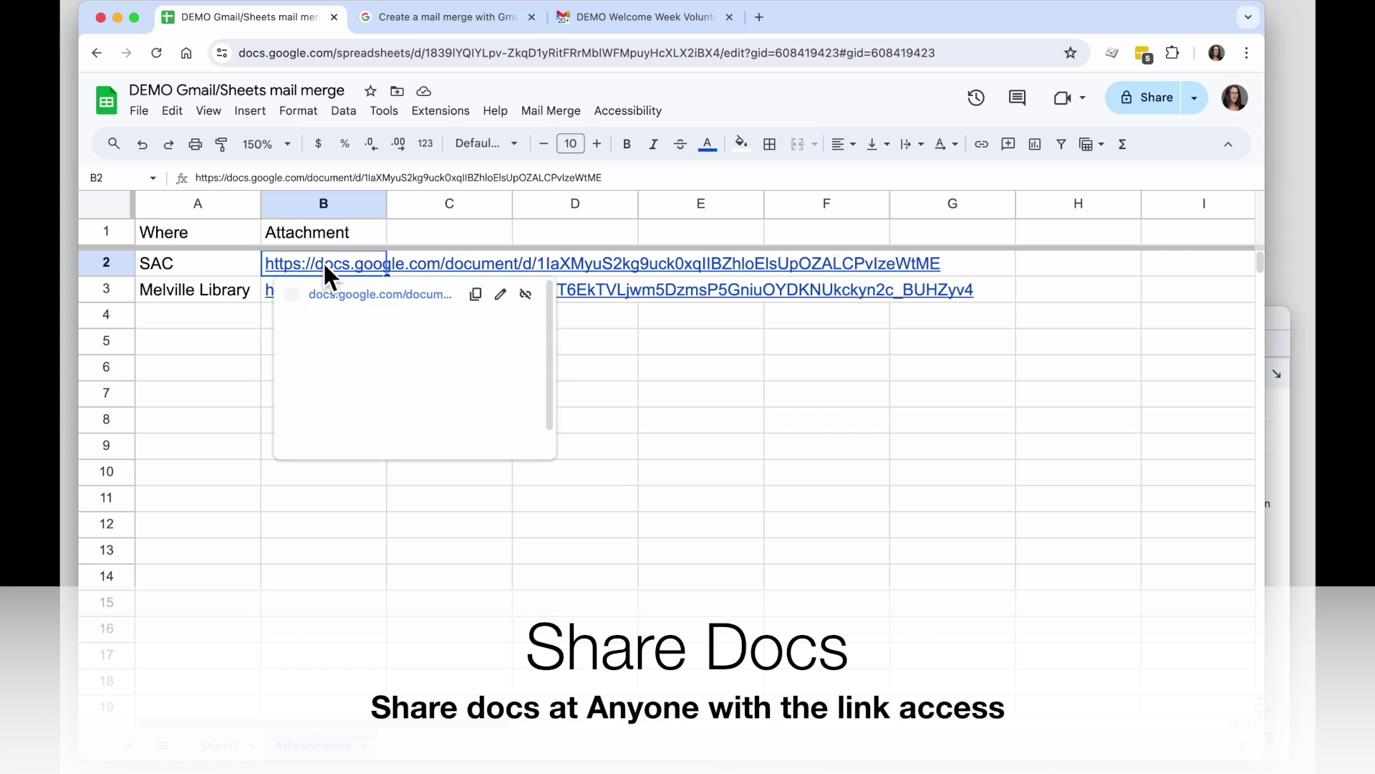
mouse_move(387, 265)
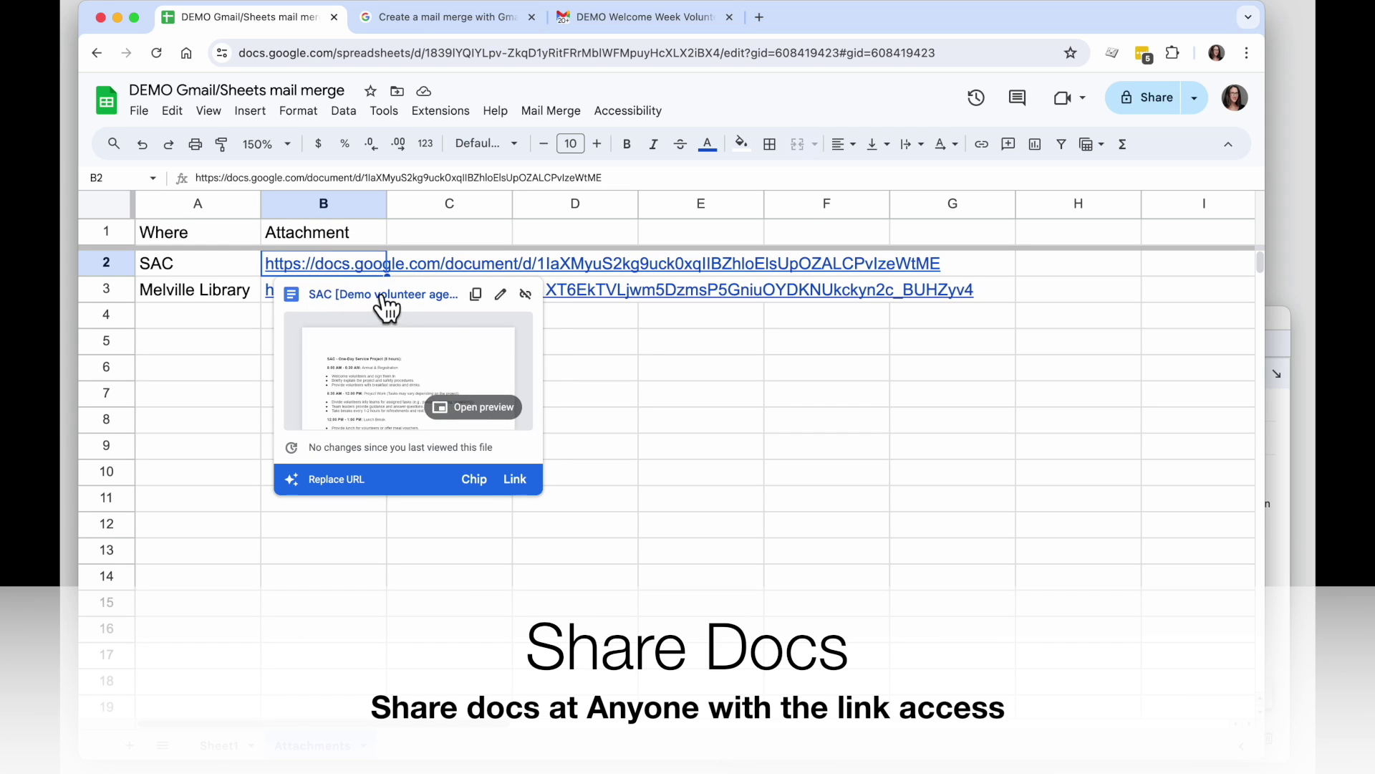
click(381, 292)
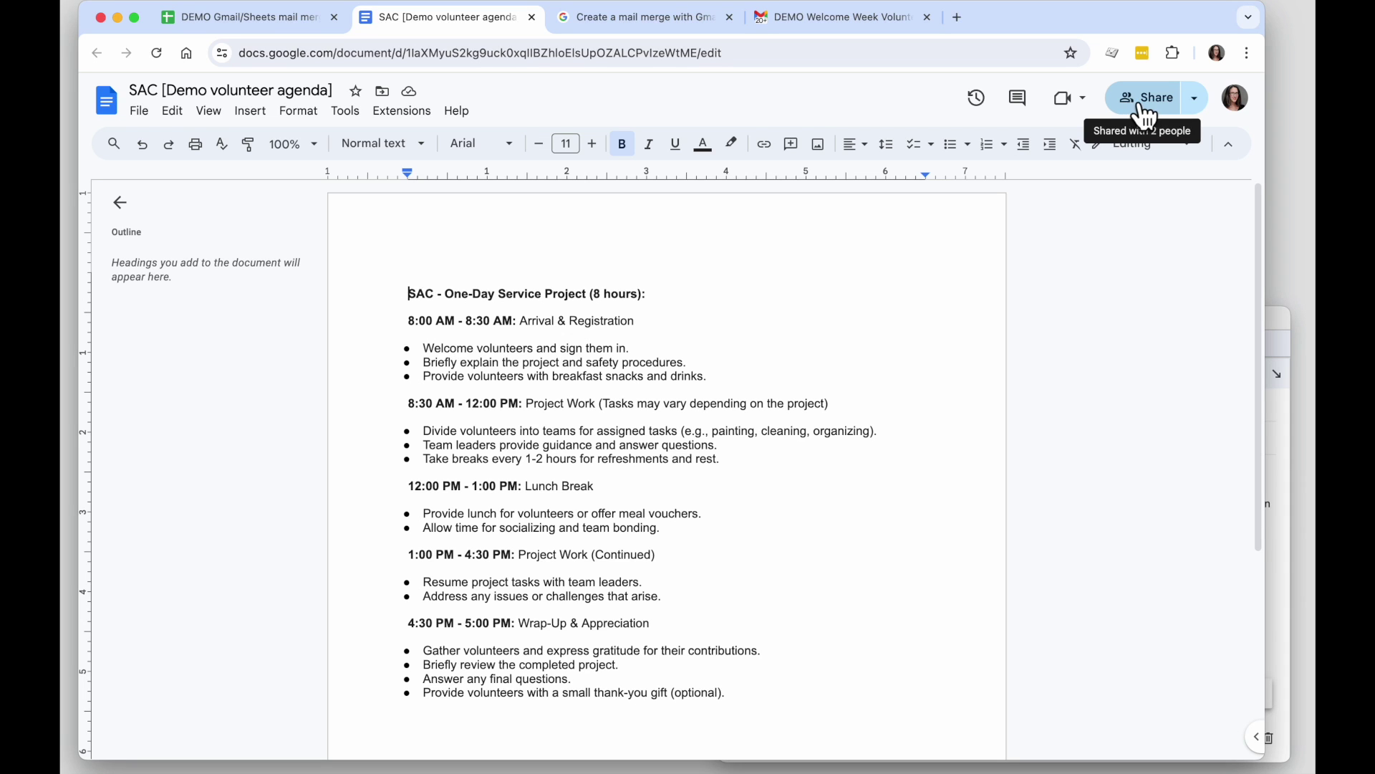
Step: Change the SAC volunteer agenda's general access from Restricted to Anyone with the link
click(1140, 106)
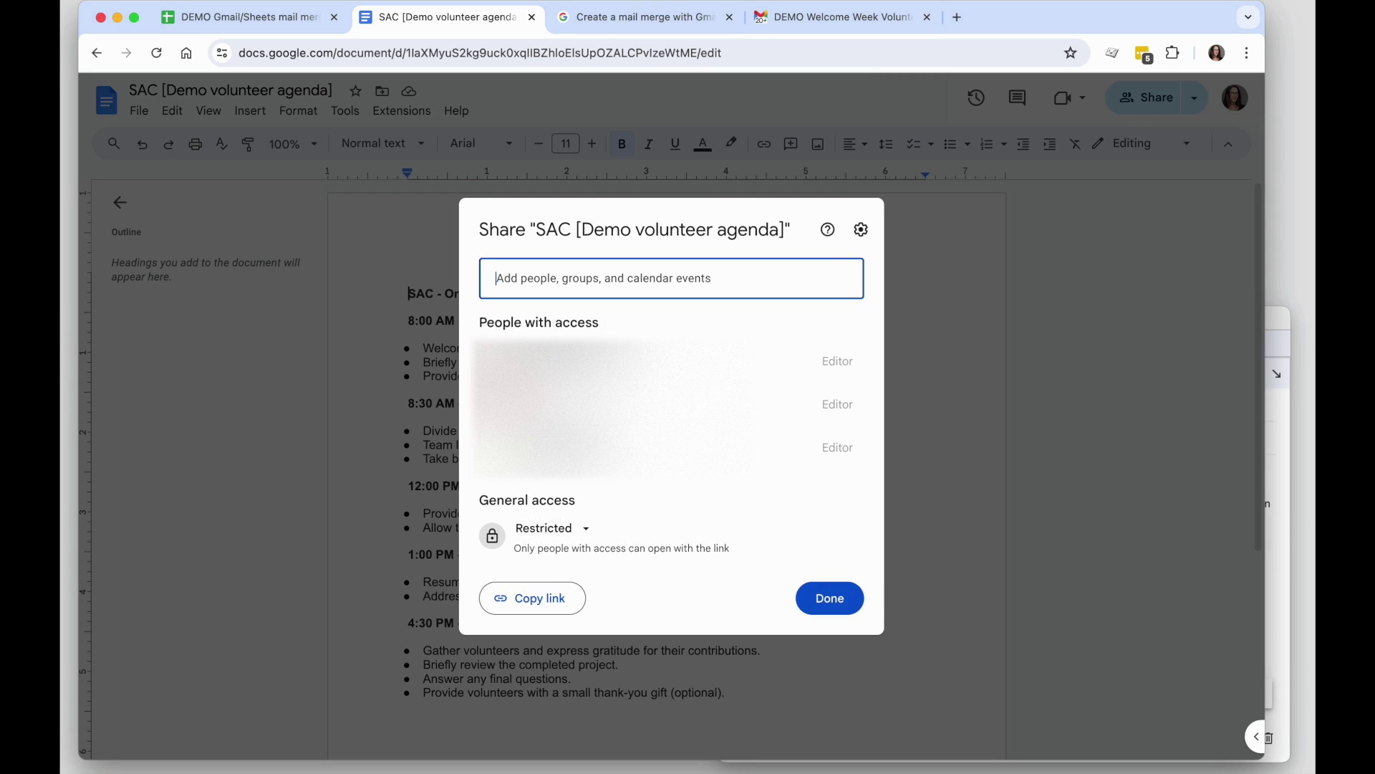
click(571, 530)
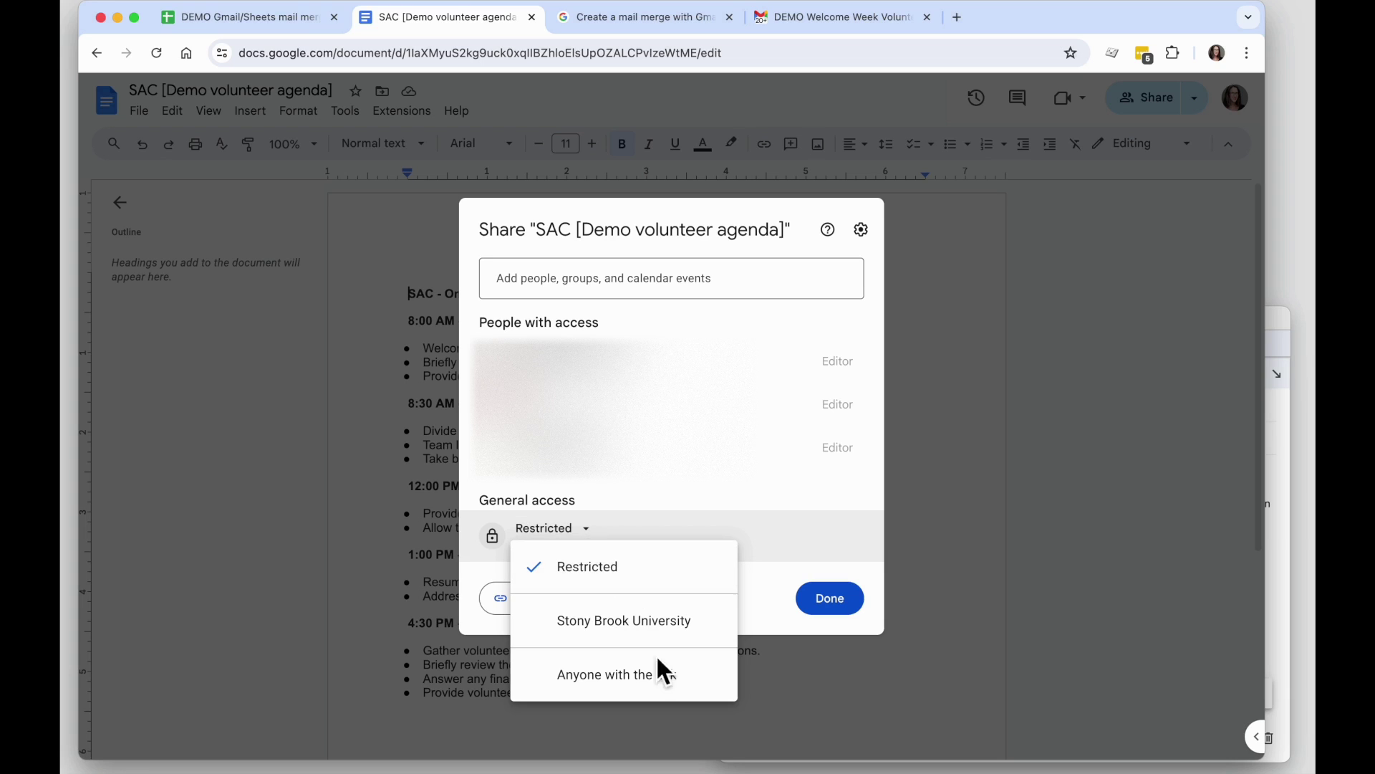
click(696, 690)
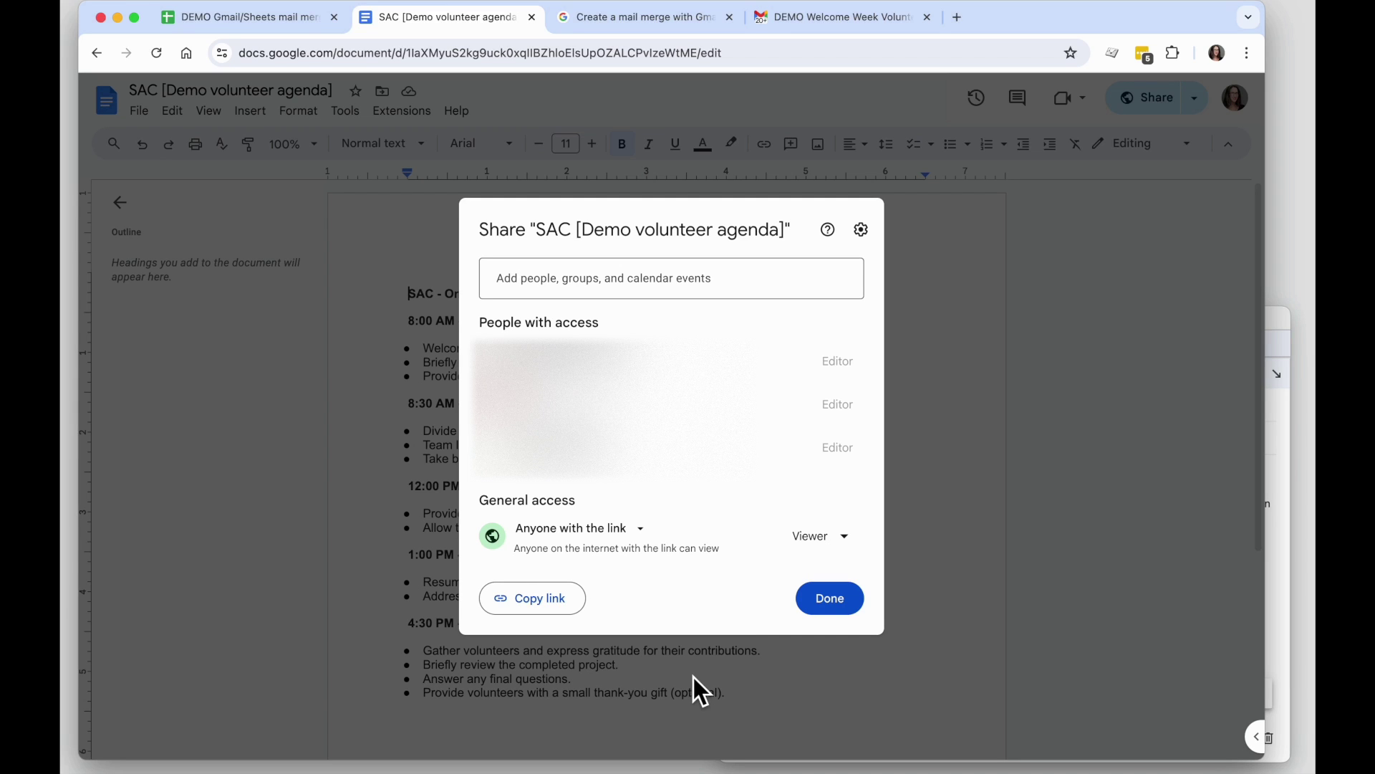
click(827, 610)
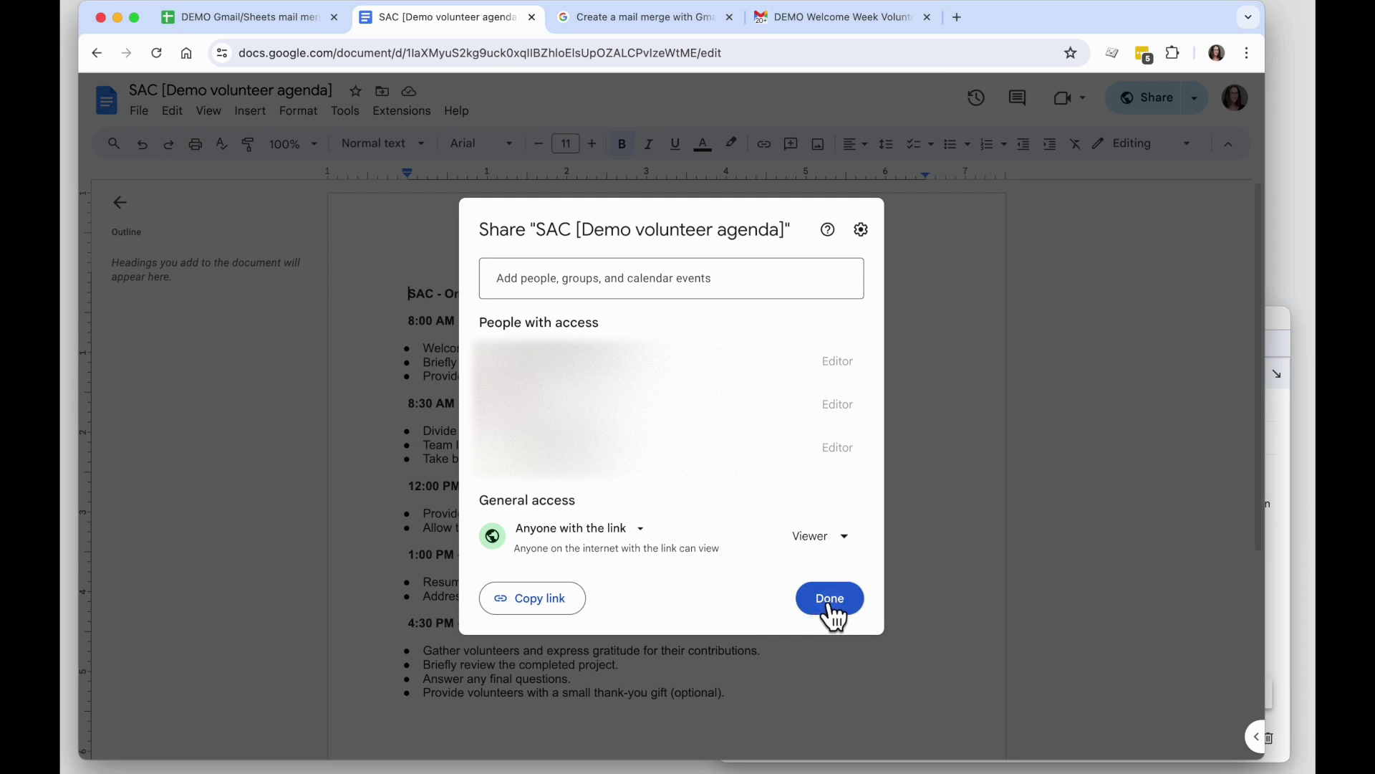
Step: Open the Melville Library agenda from B3 and share it with anyone who has the link
click(276, 23)
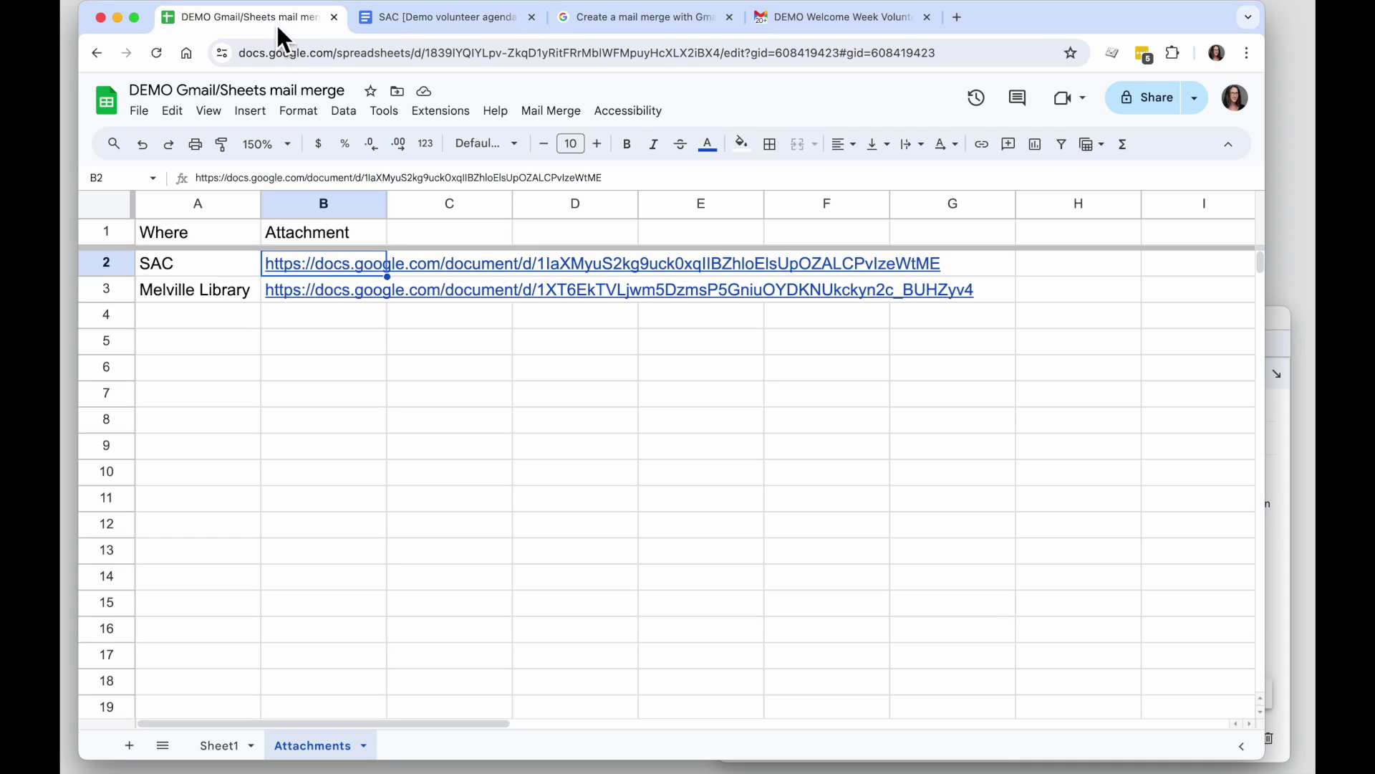
click(295, 288)
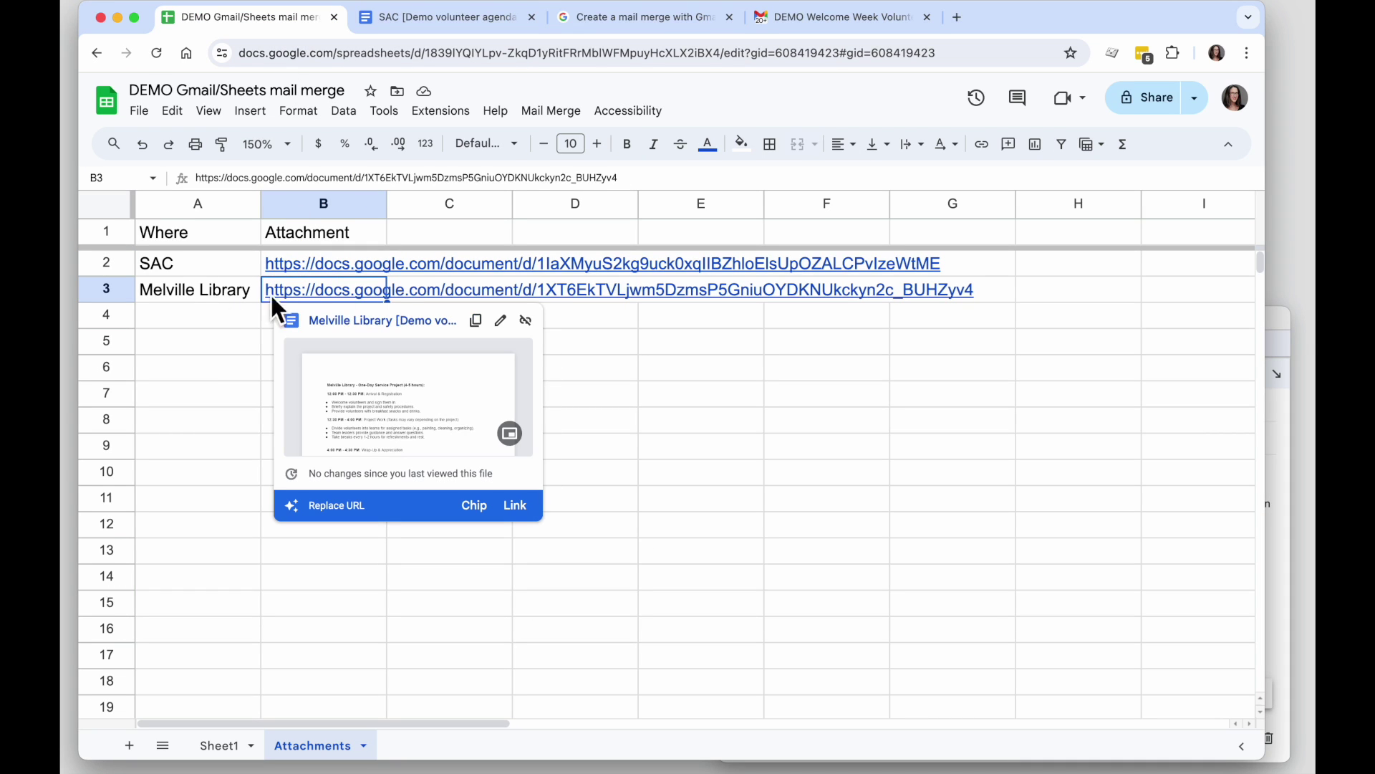
click(399, 323)
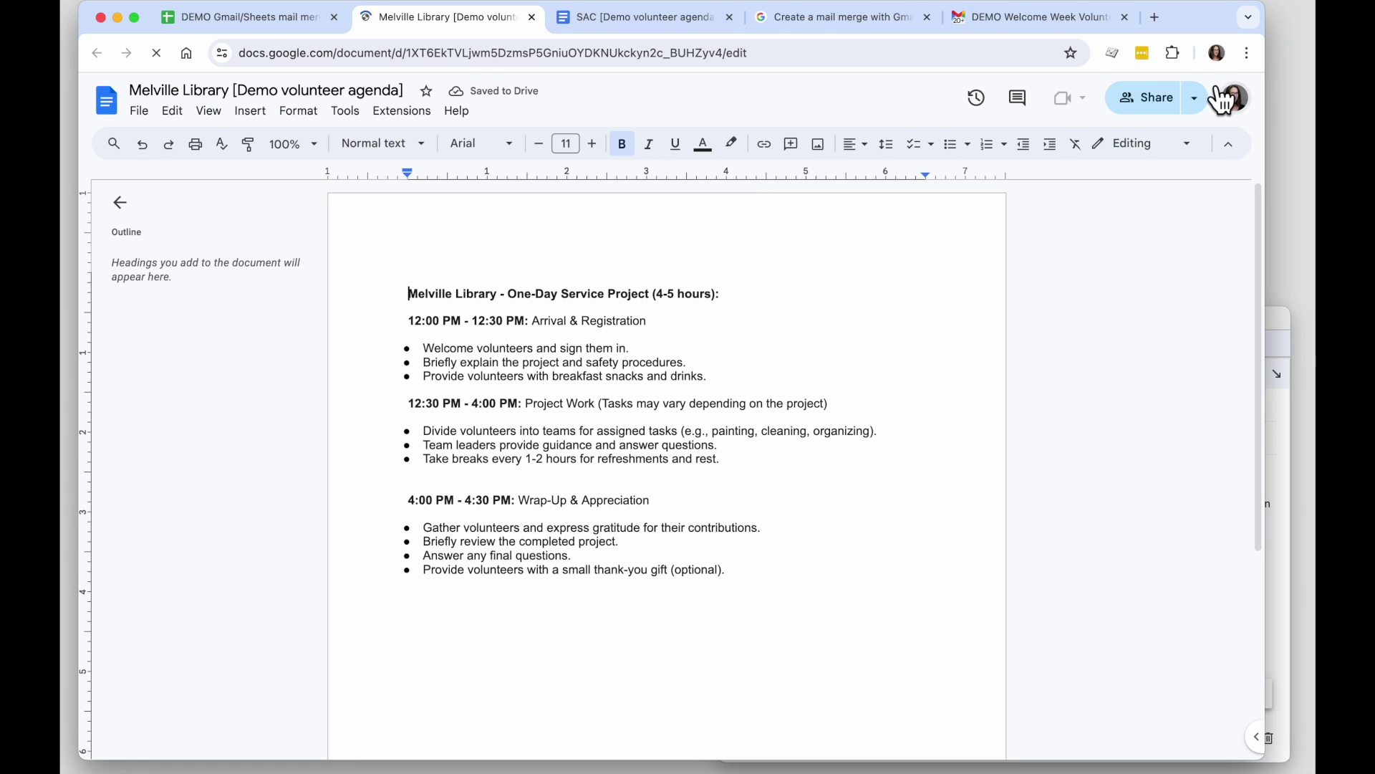
click(1147, 107)
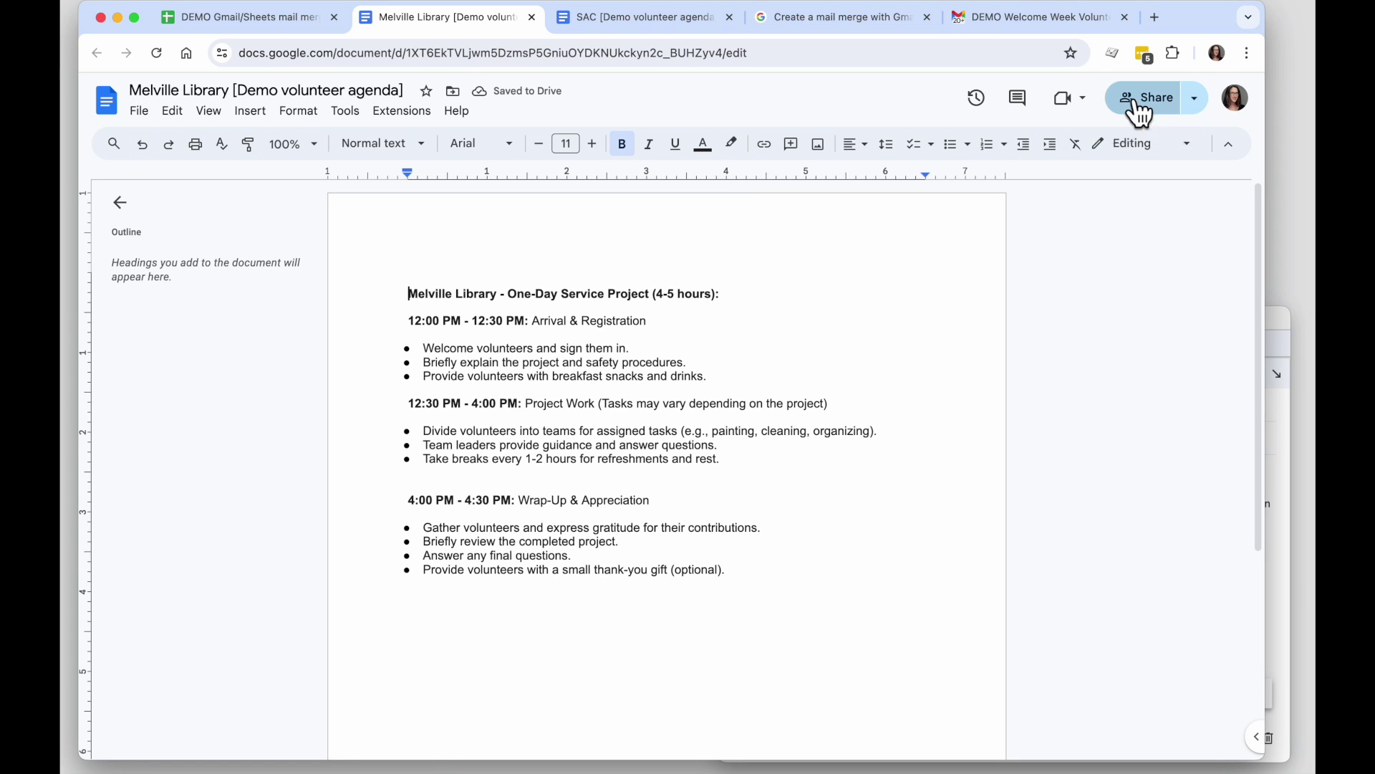
click(581, 540)
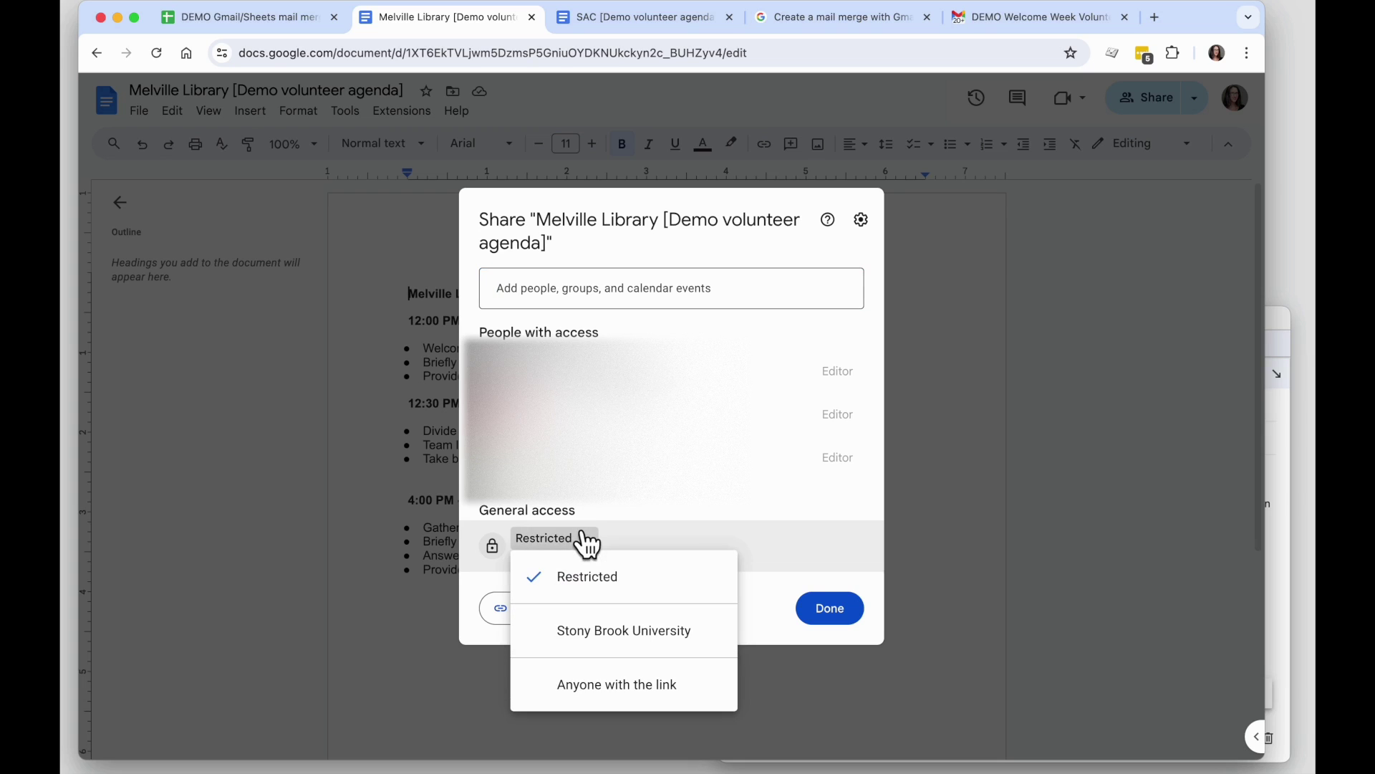
click(642, 687)
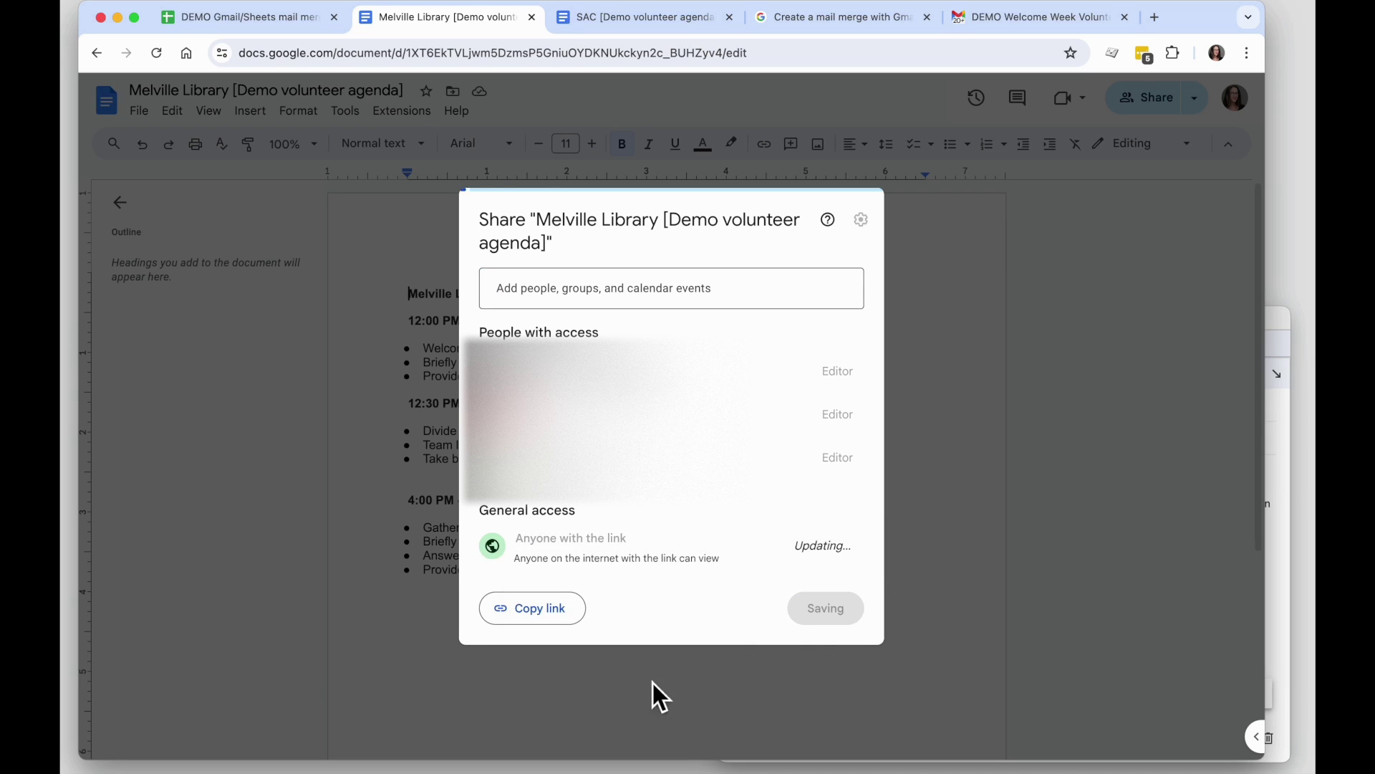
click(827, 610)
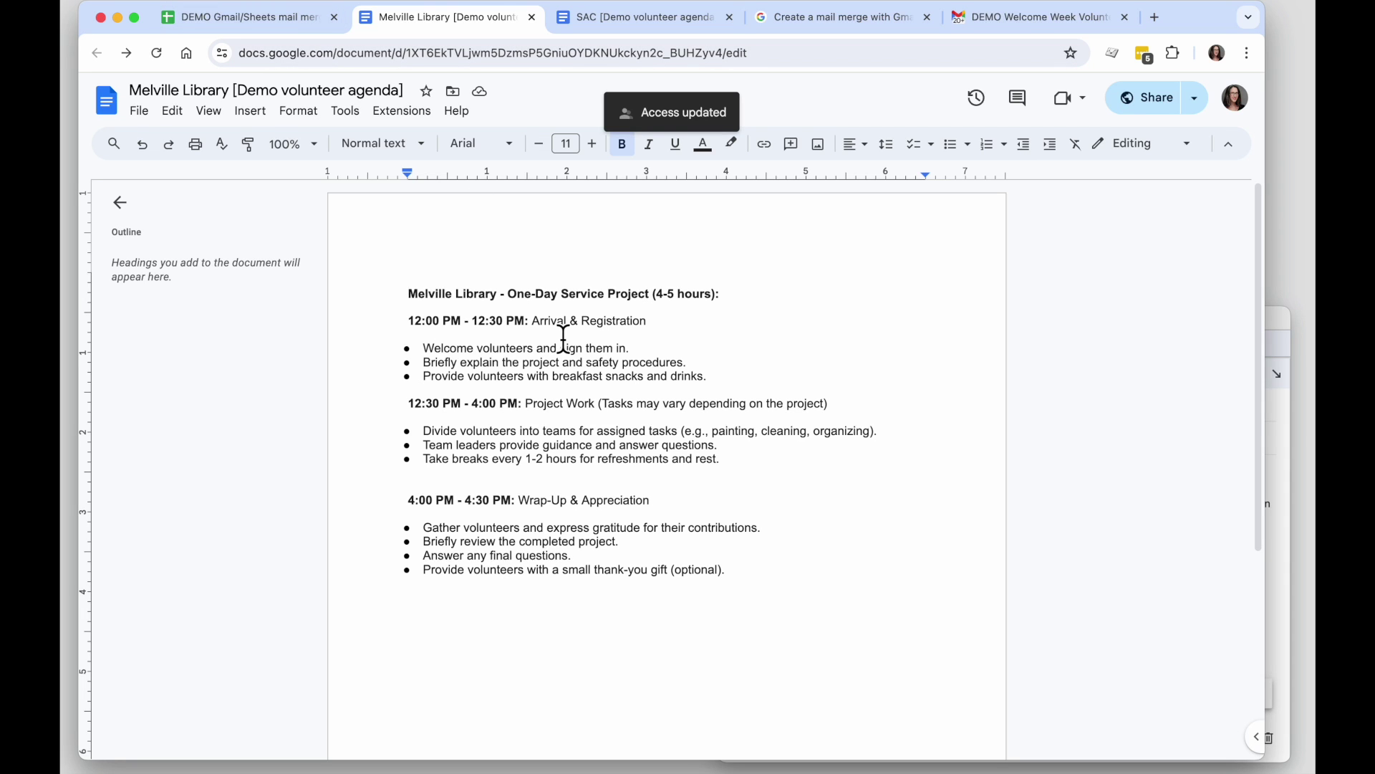
click(531, 17)
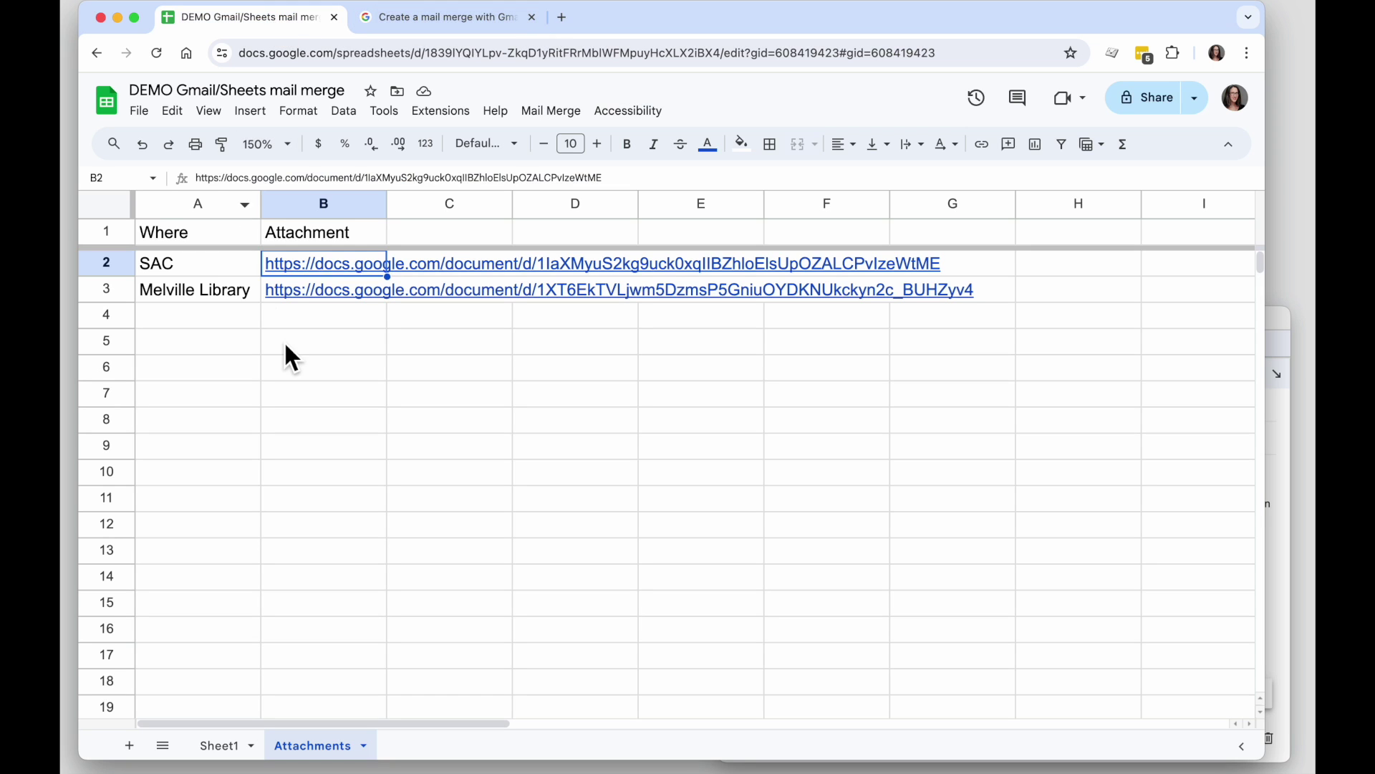
Step: Review the Attachments links and copy the SAC document link from B2
key(Left)
key(Right)
mouse_move(322, 264)
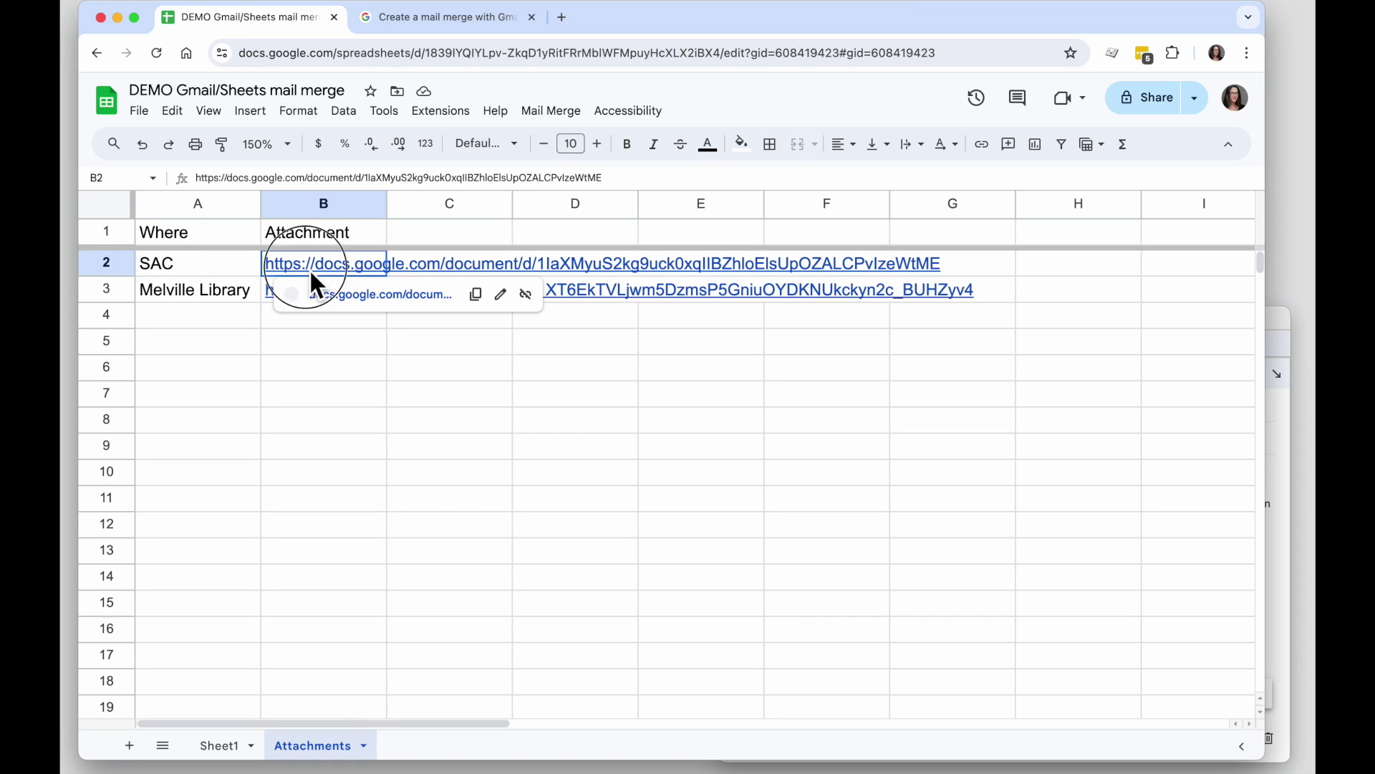
click(192, 294)
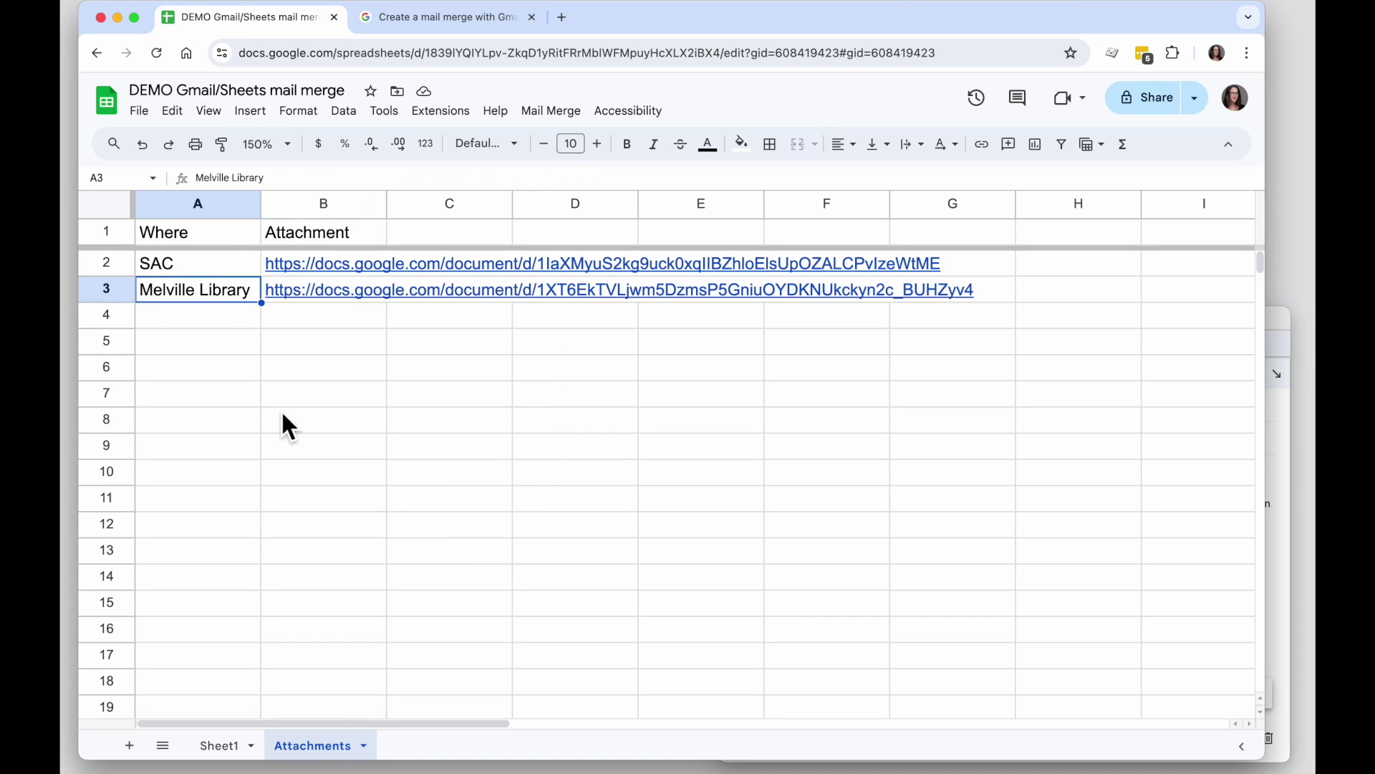
key(Right)
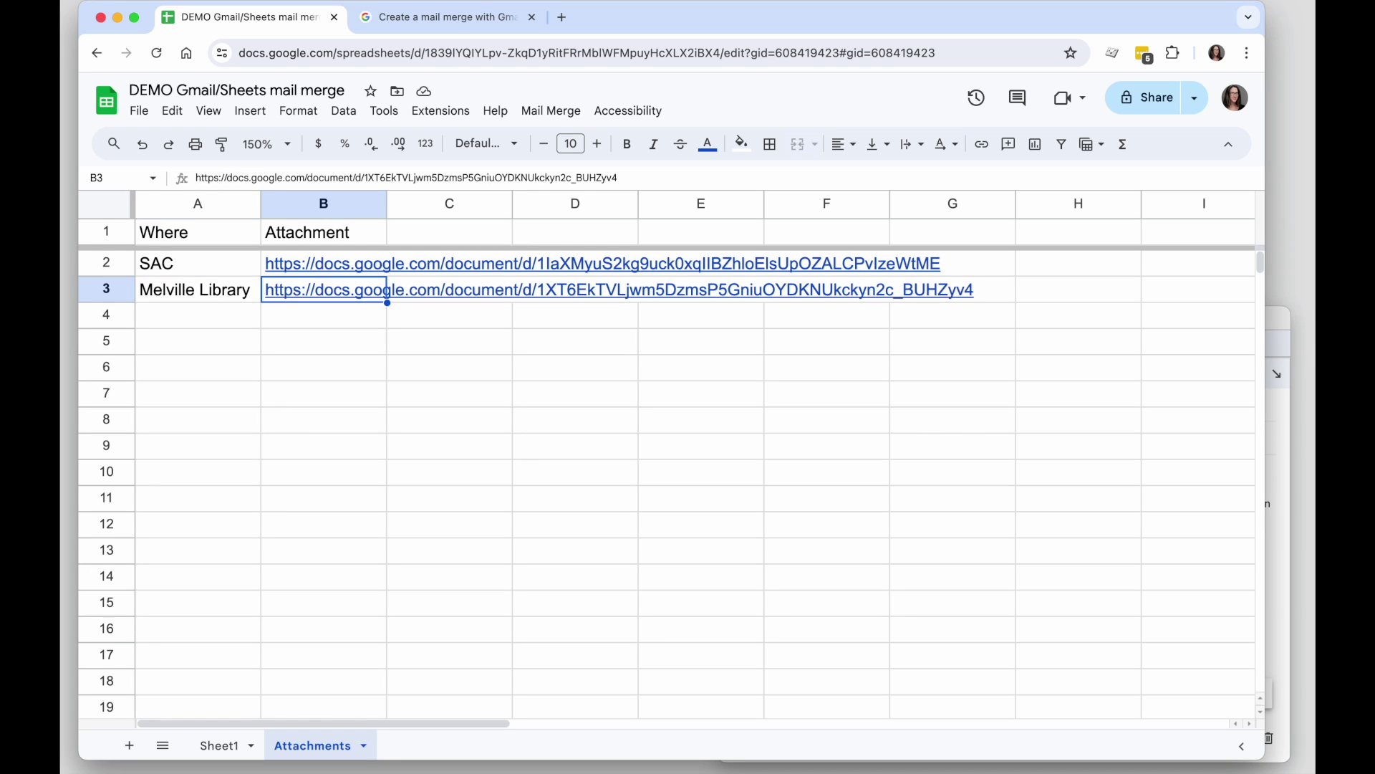
click(243, 272)
key(Right)
right_click(294, 273)
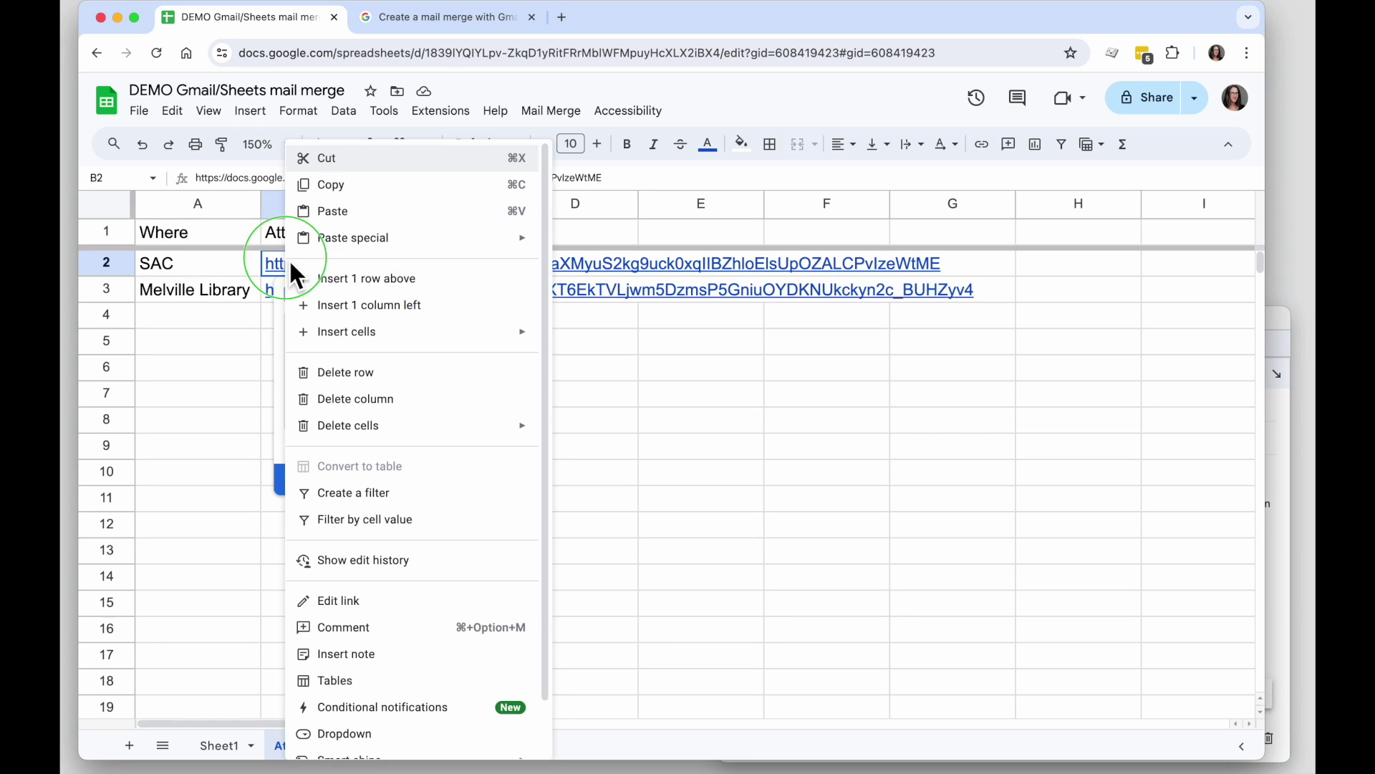
click(315, 184)
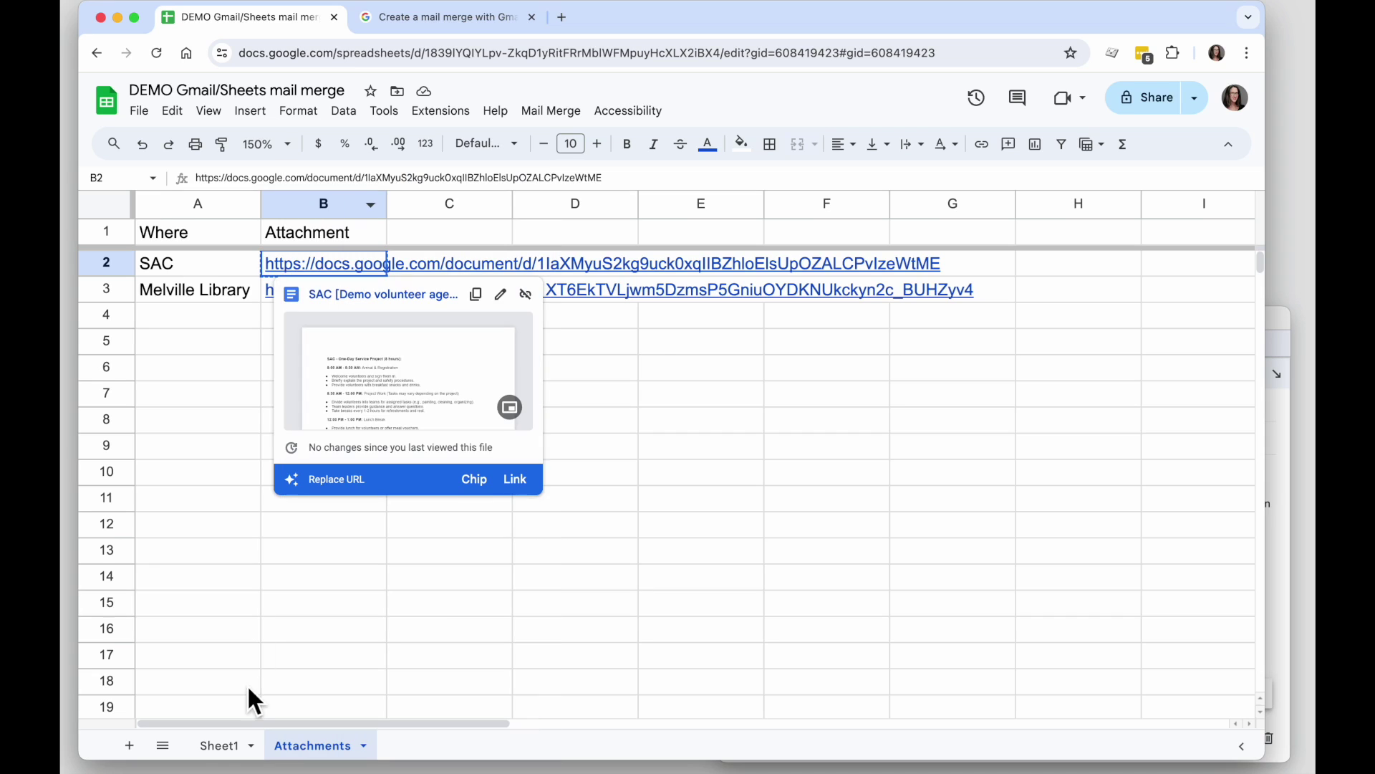
Step: Paste the SAC link into Sheet1 Attachment cells E2, E4 and E6
click(213, 757)
click(732, 264)
right_click(732, 264)
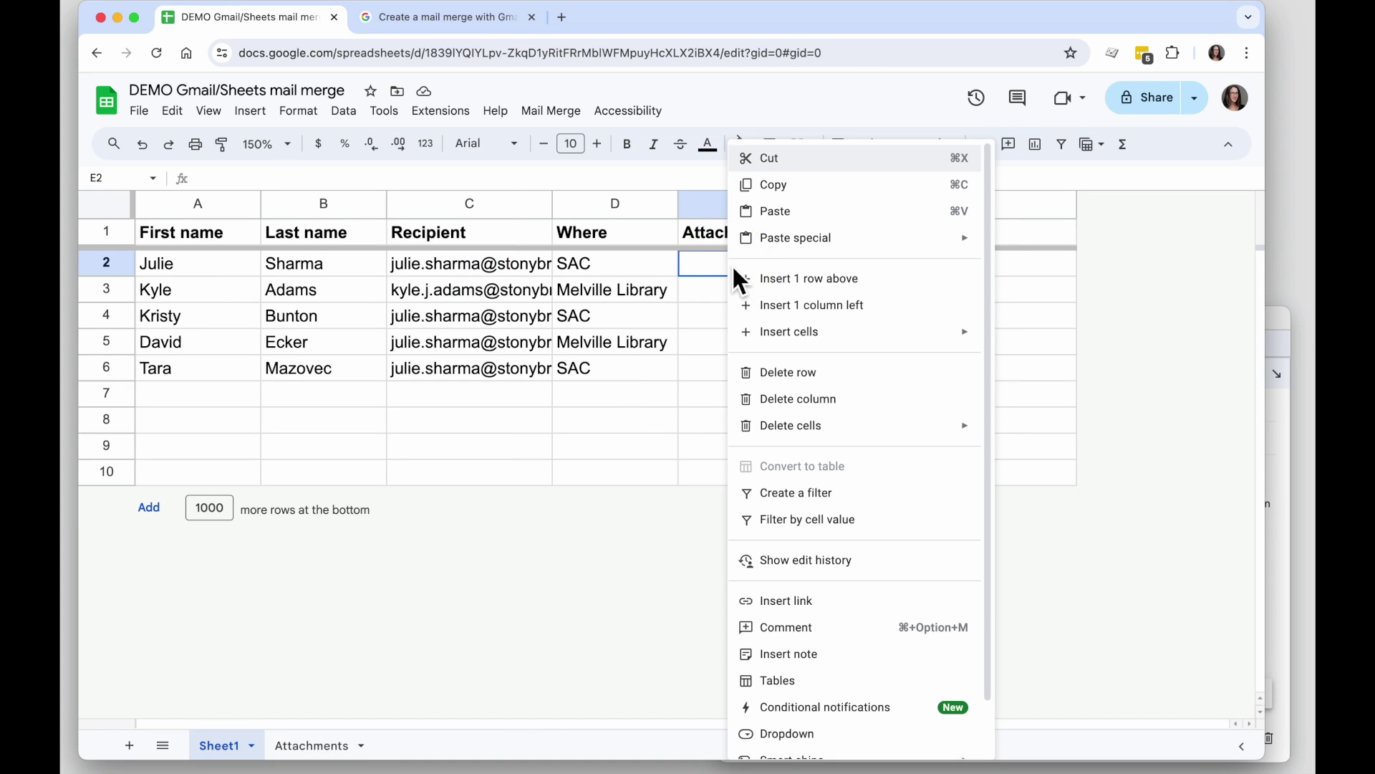
click(775, 211)
right_click(736, 320)
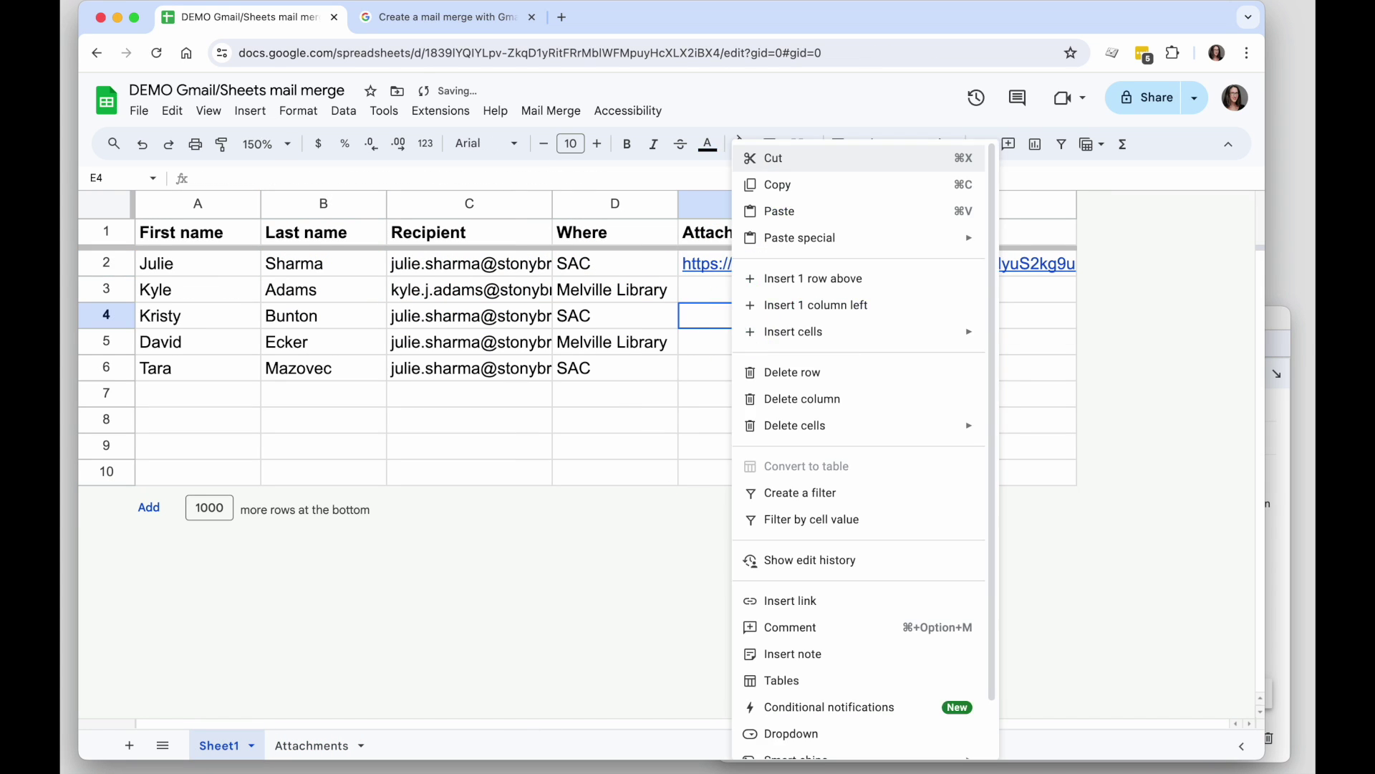
click(788, 211)
right_click(724, 368)
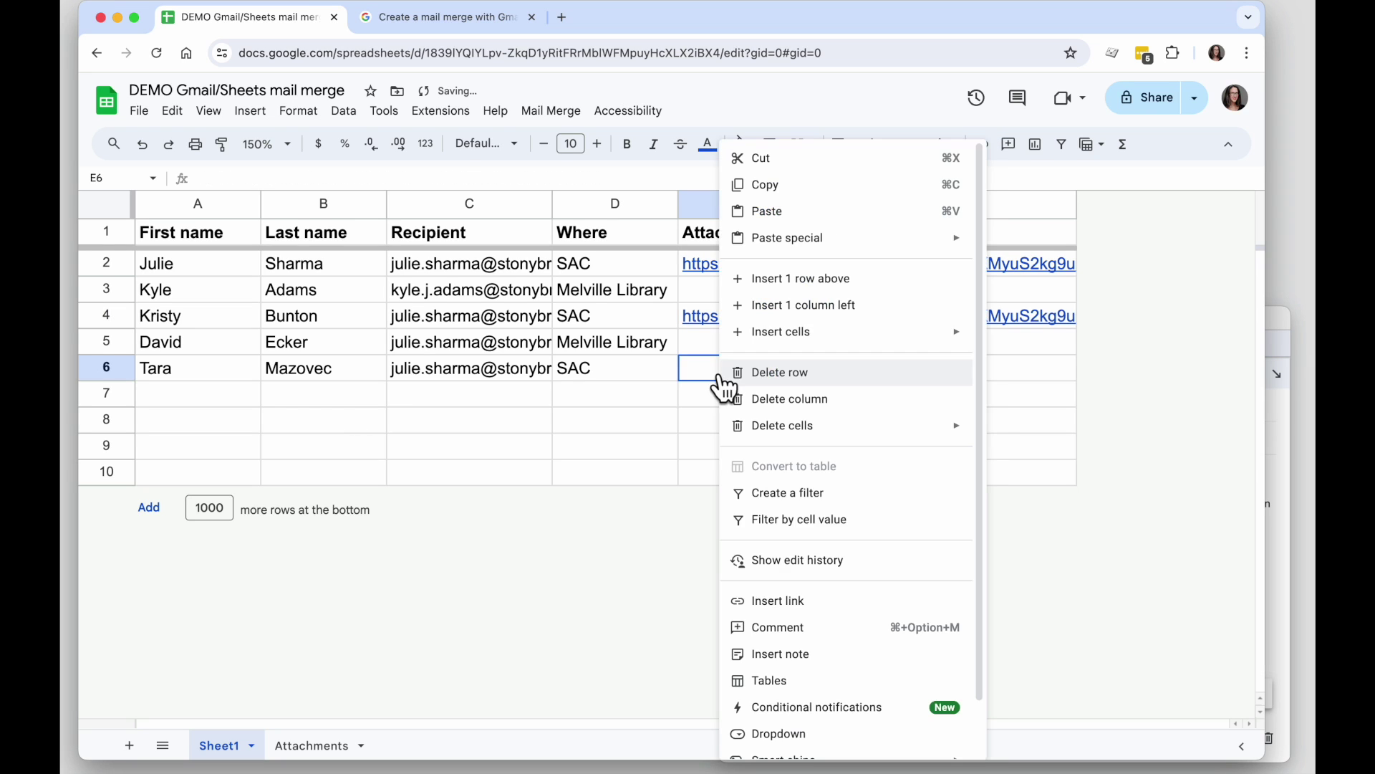
click(788, 211)
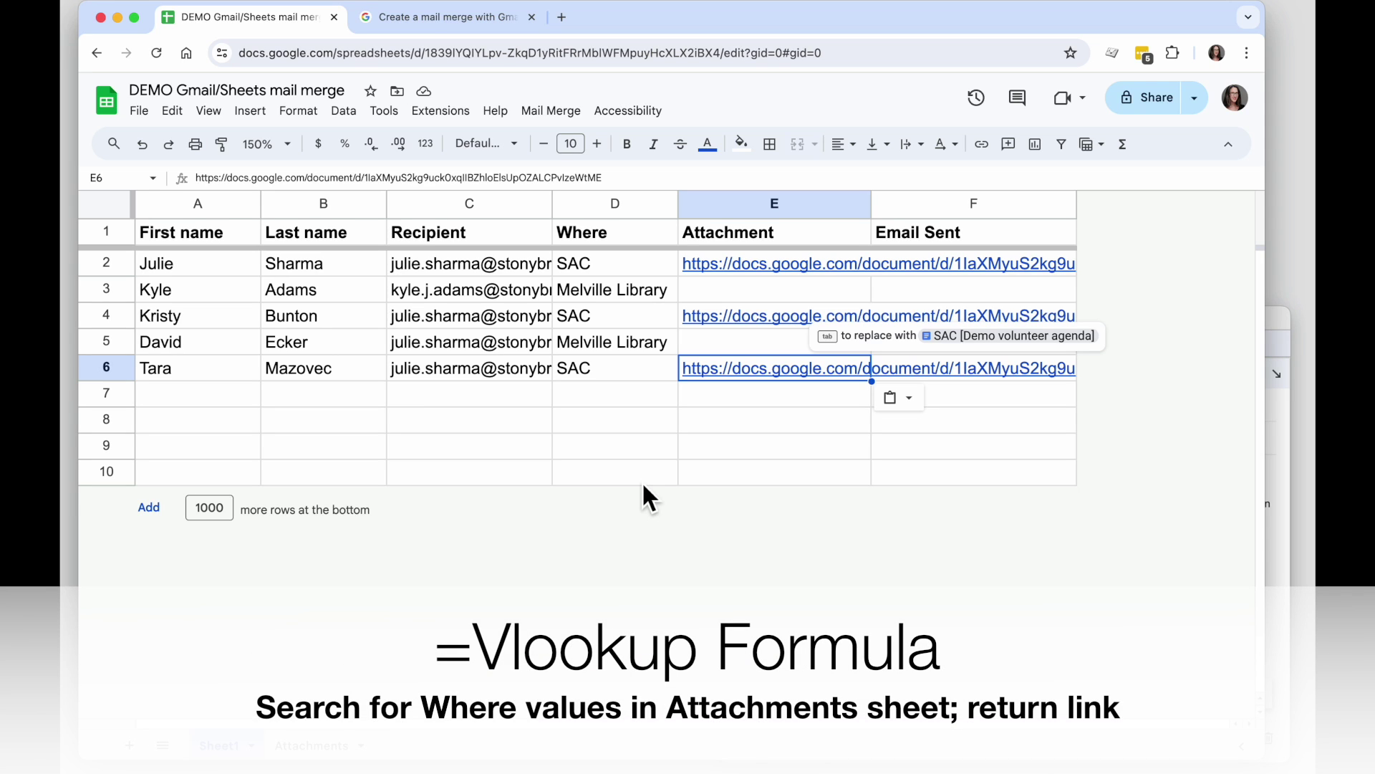
Step: Clear the pasted SAC link from cell E2
click(654, 262)
key(Right)
key(Delete)
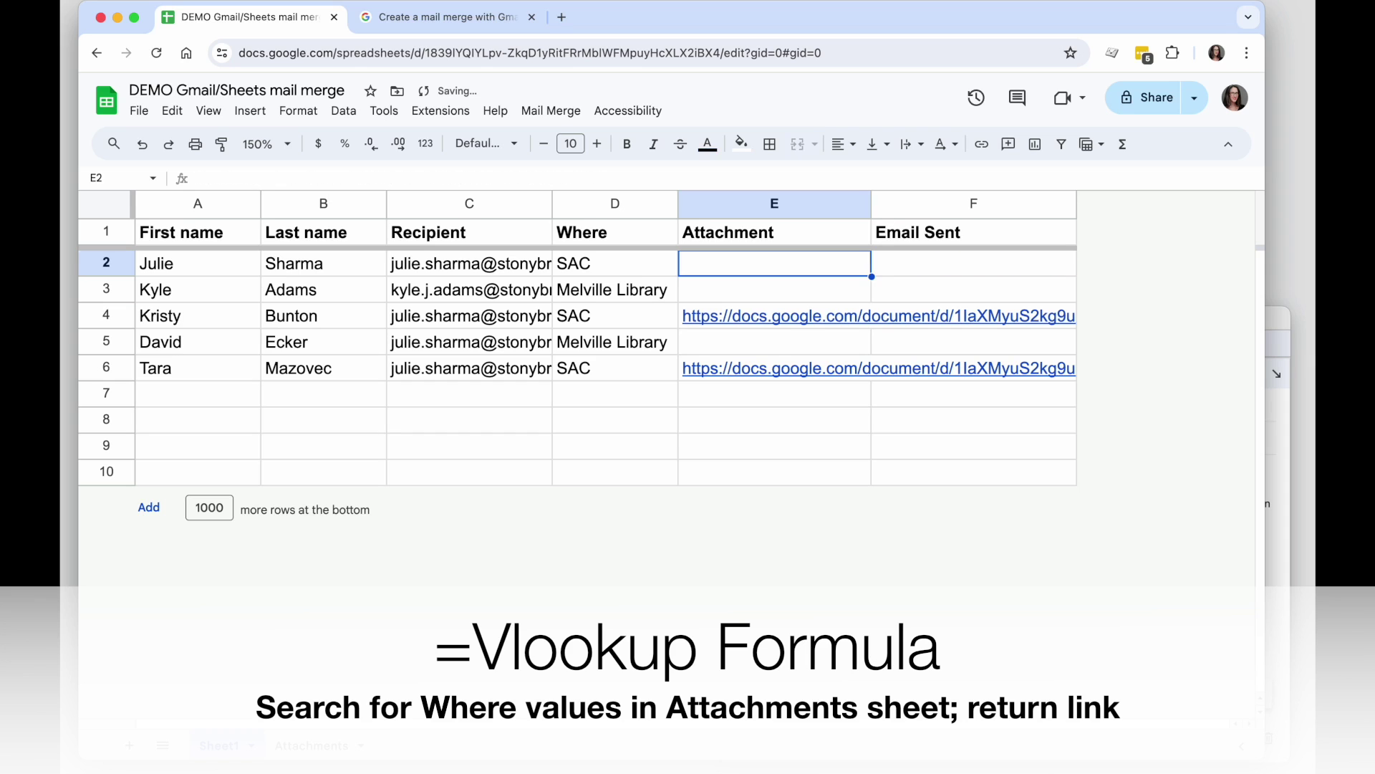
key(Down)
key(Down)
Step: Clear the pasted links from E4 and E6
key(Delete)
key(Down)
key(Down)
key(Delete)
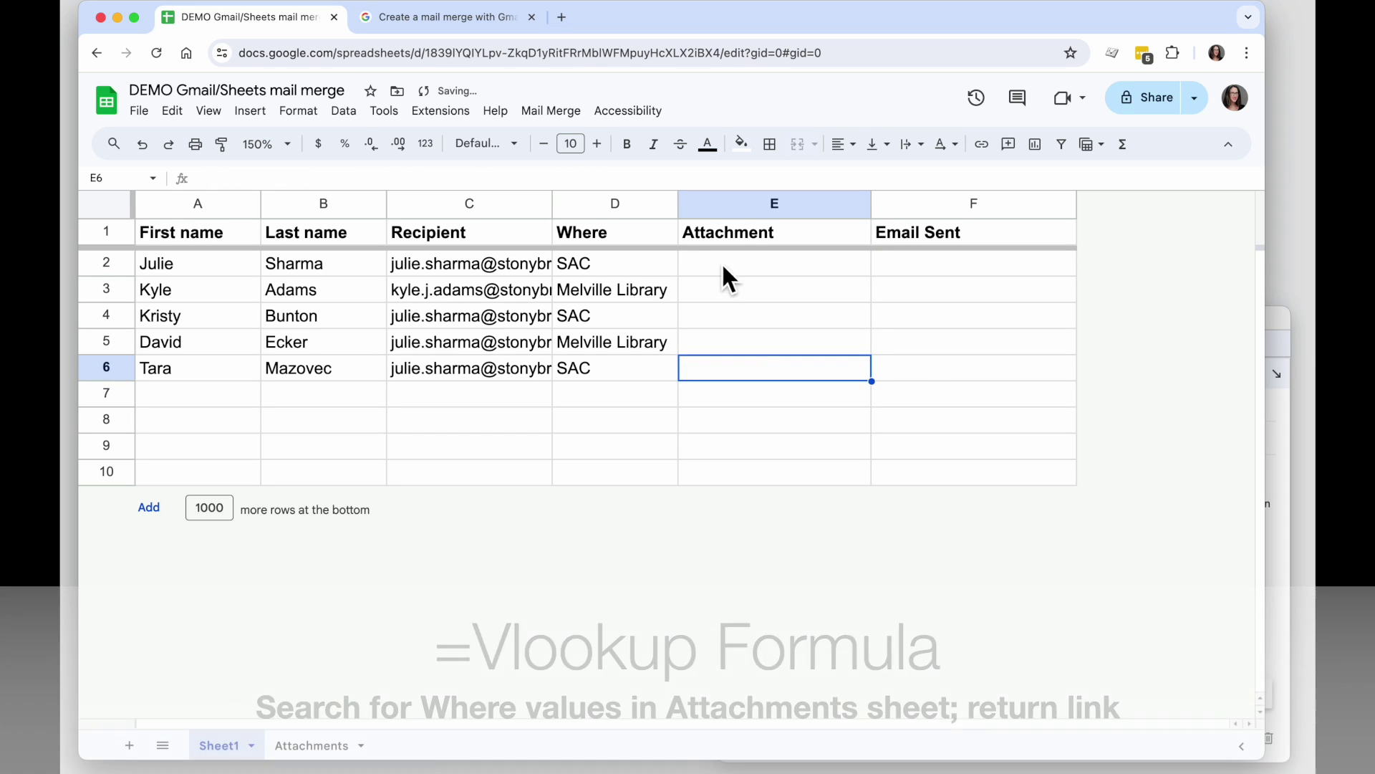
Step: Begin the E2 formula =vlookup(D2, using the Where value as the search key
click(723, 266)
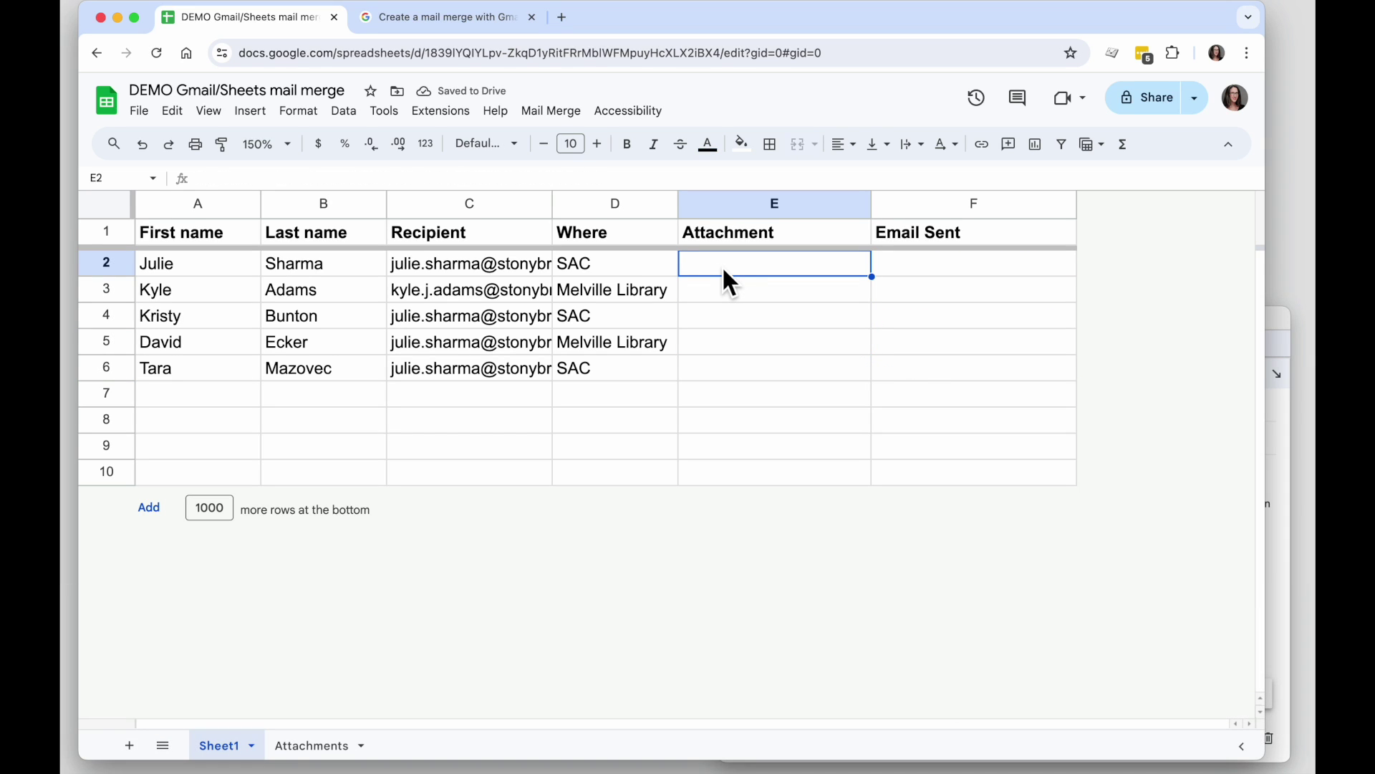
click(584, 266)
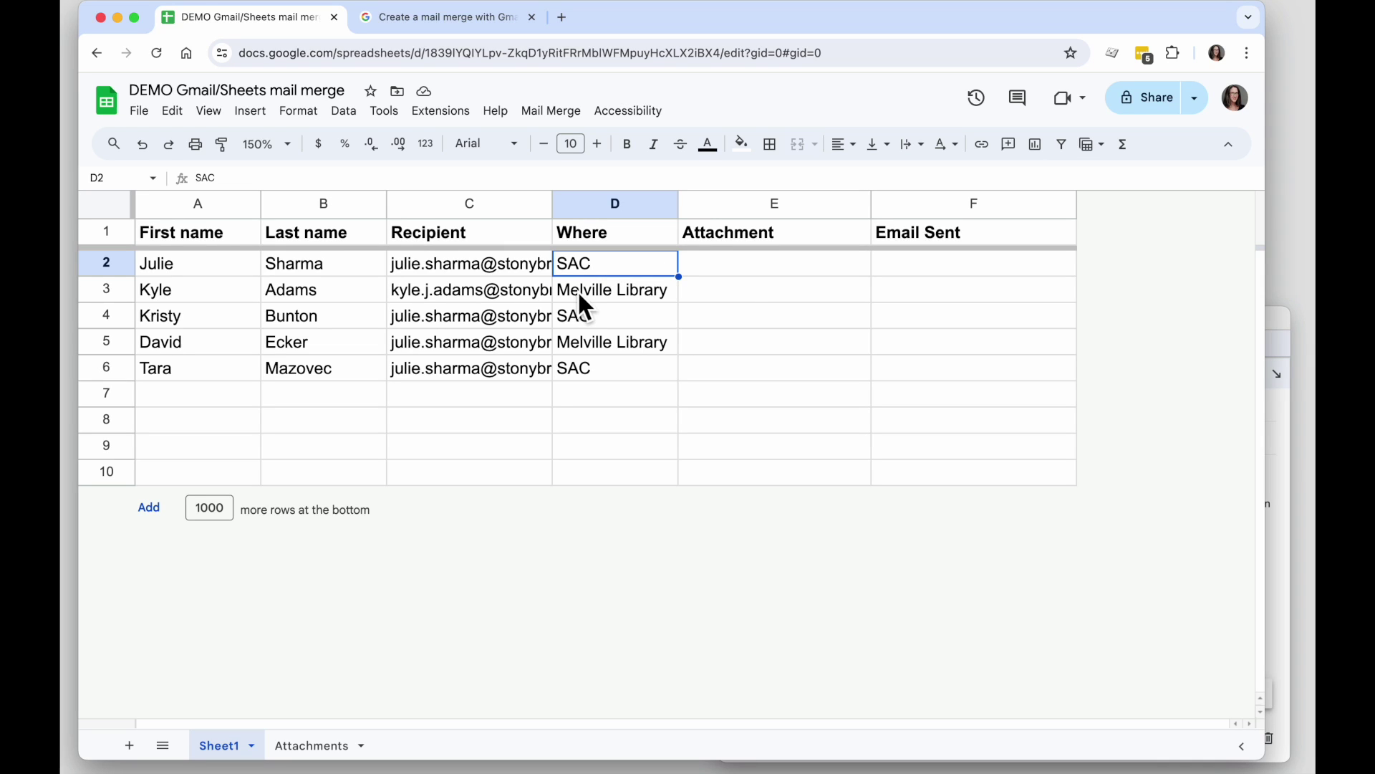
click(731, 265)
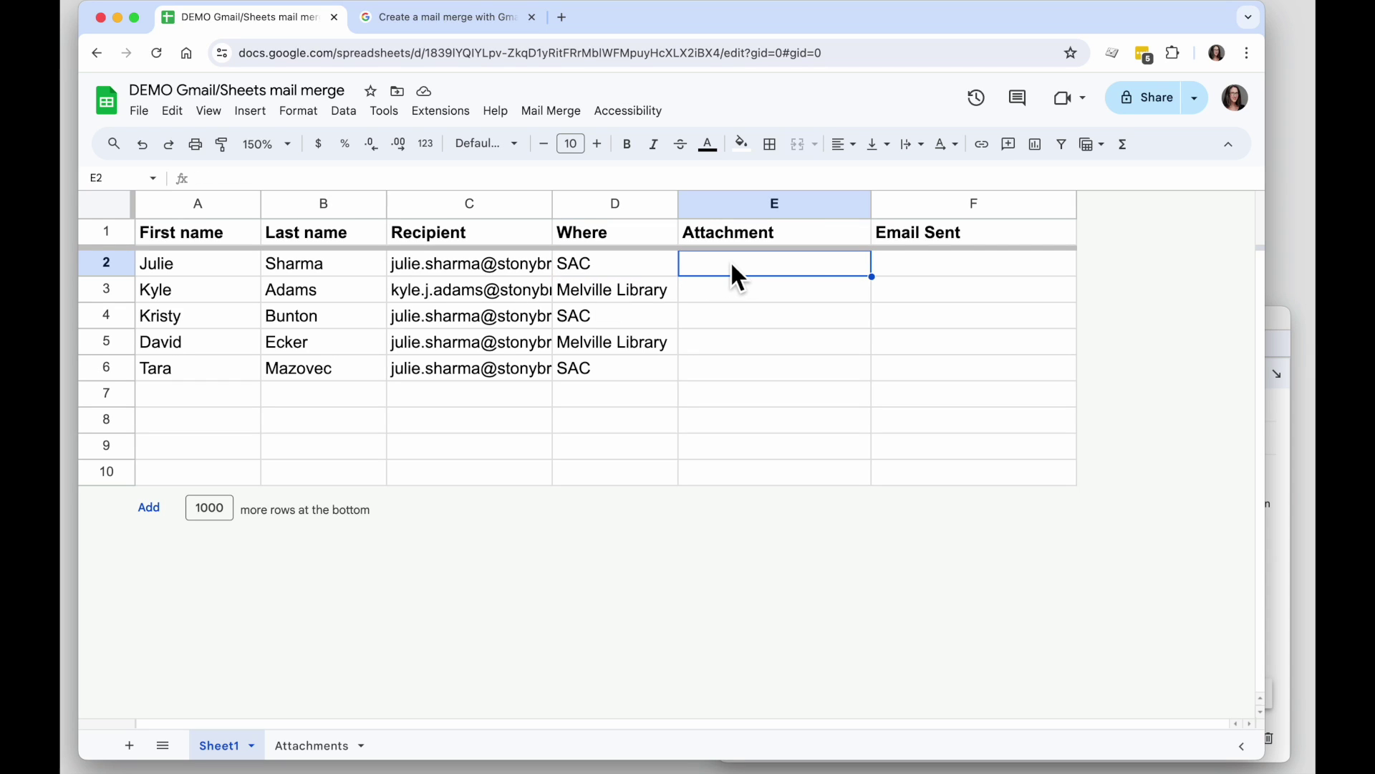
text(=)
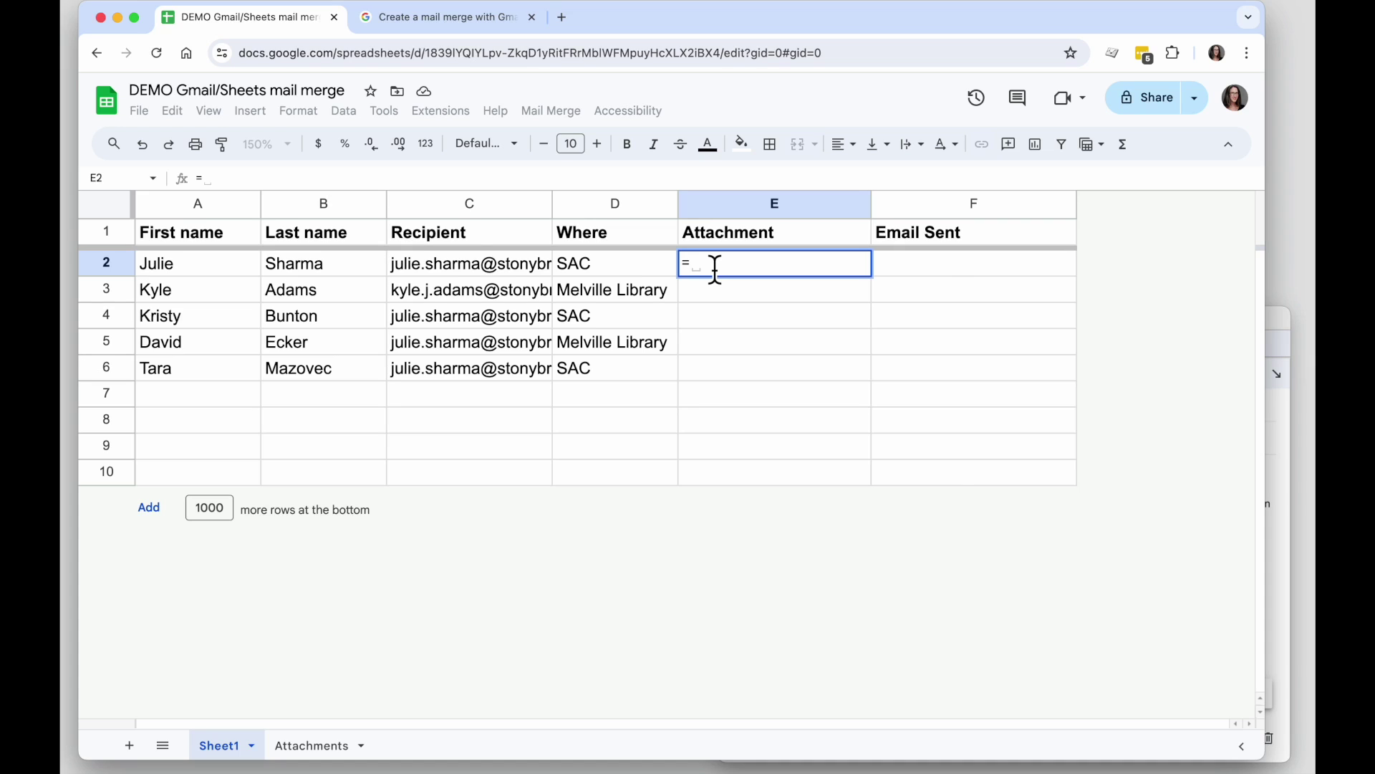
text(vlook)
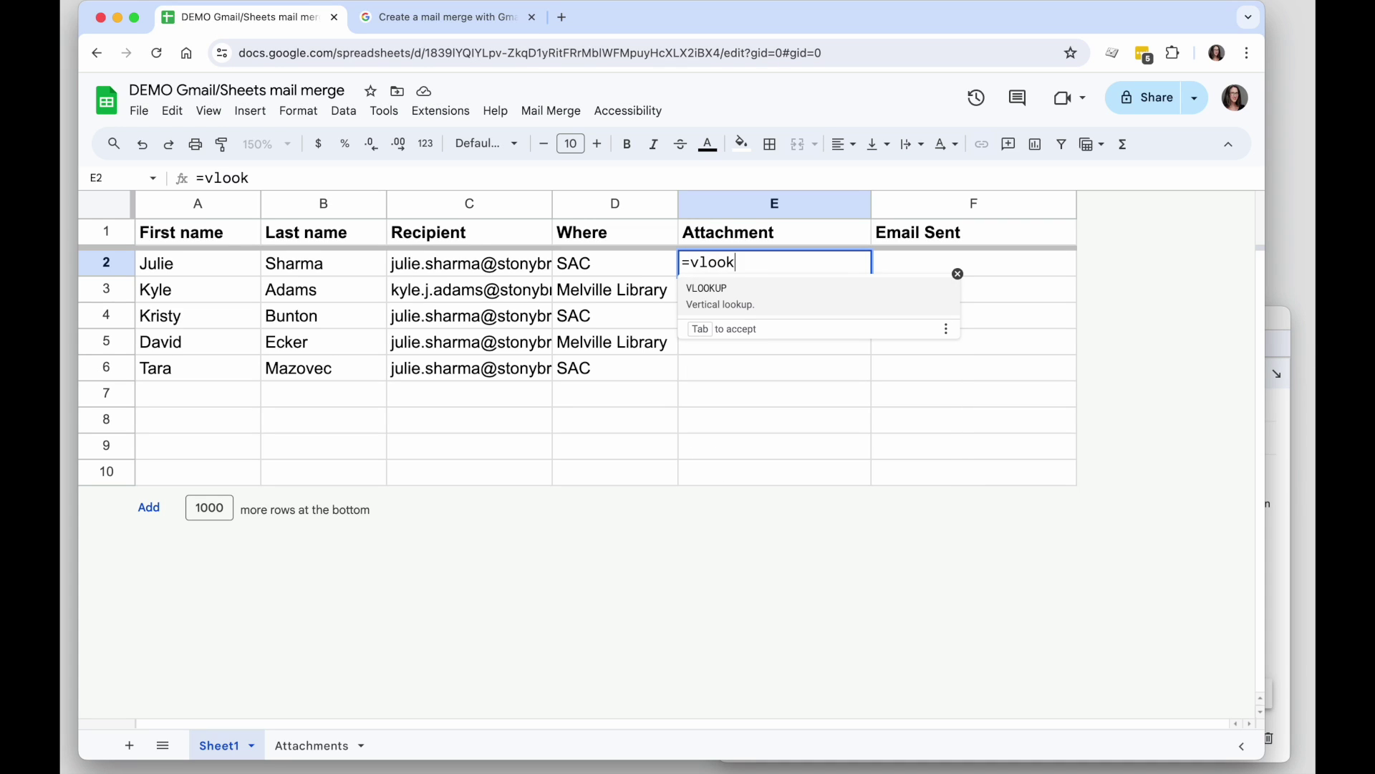
text(up()
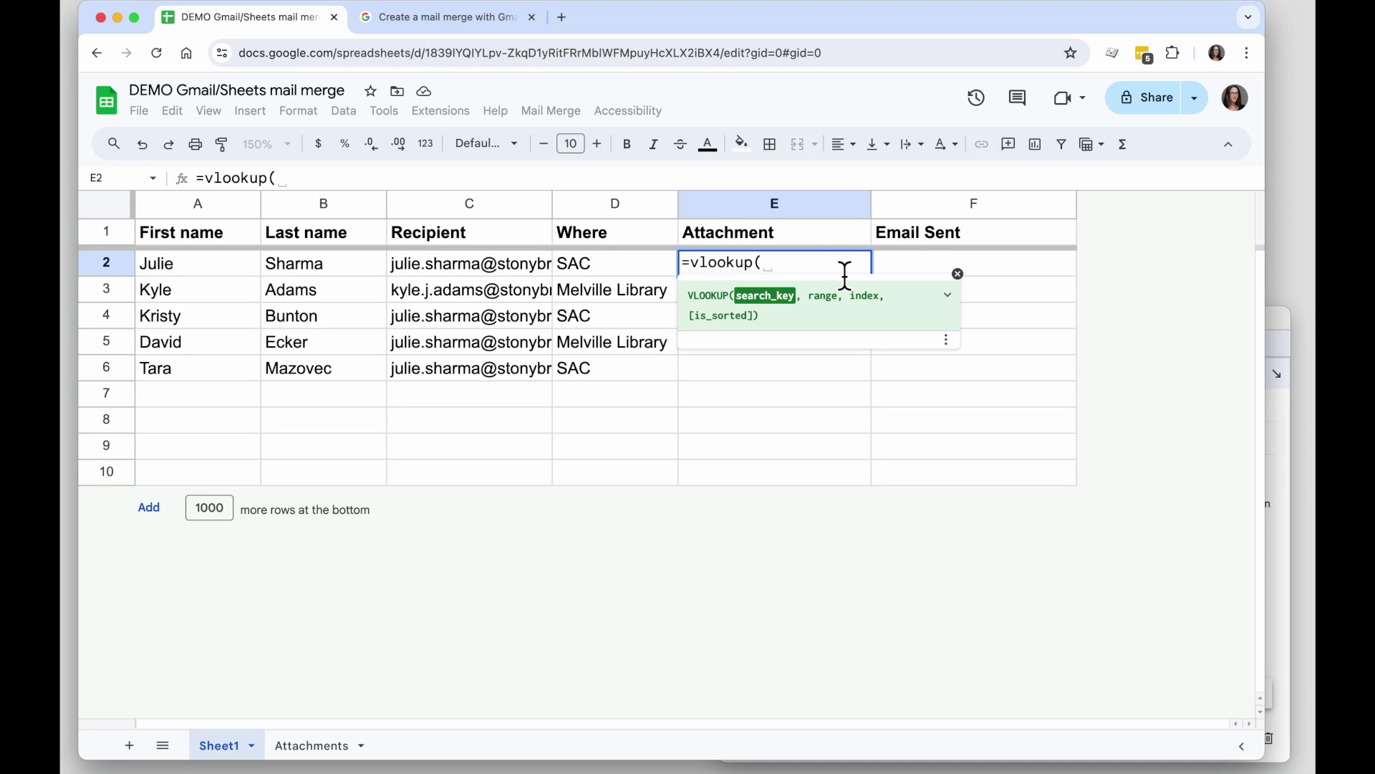
click(610, 283)
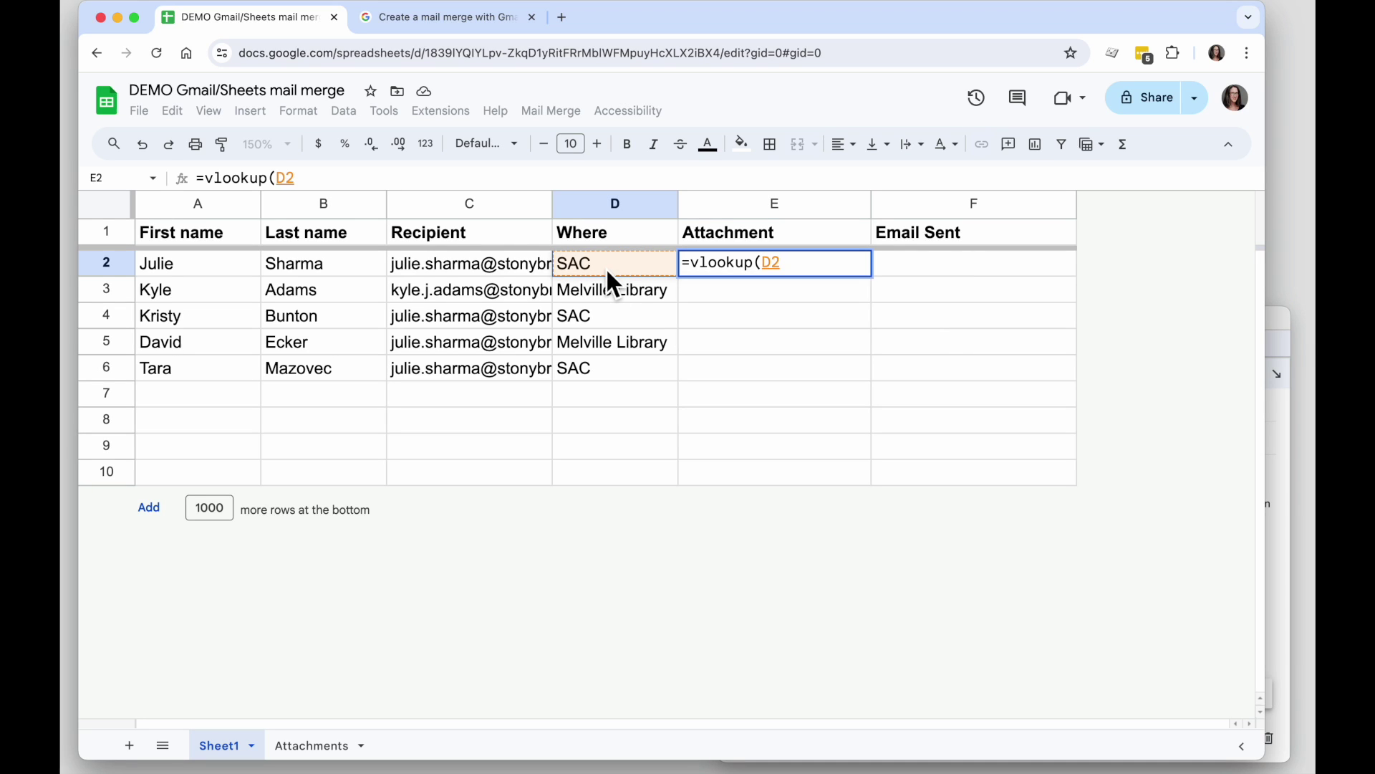
text(,)
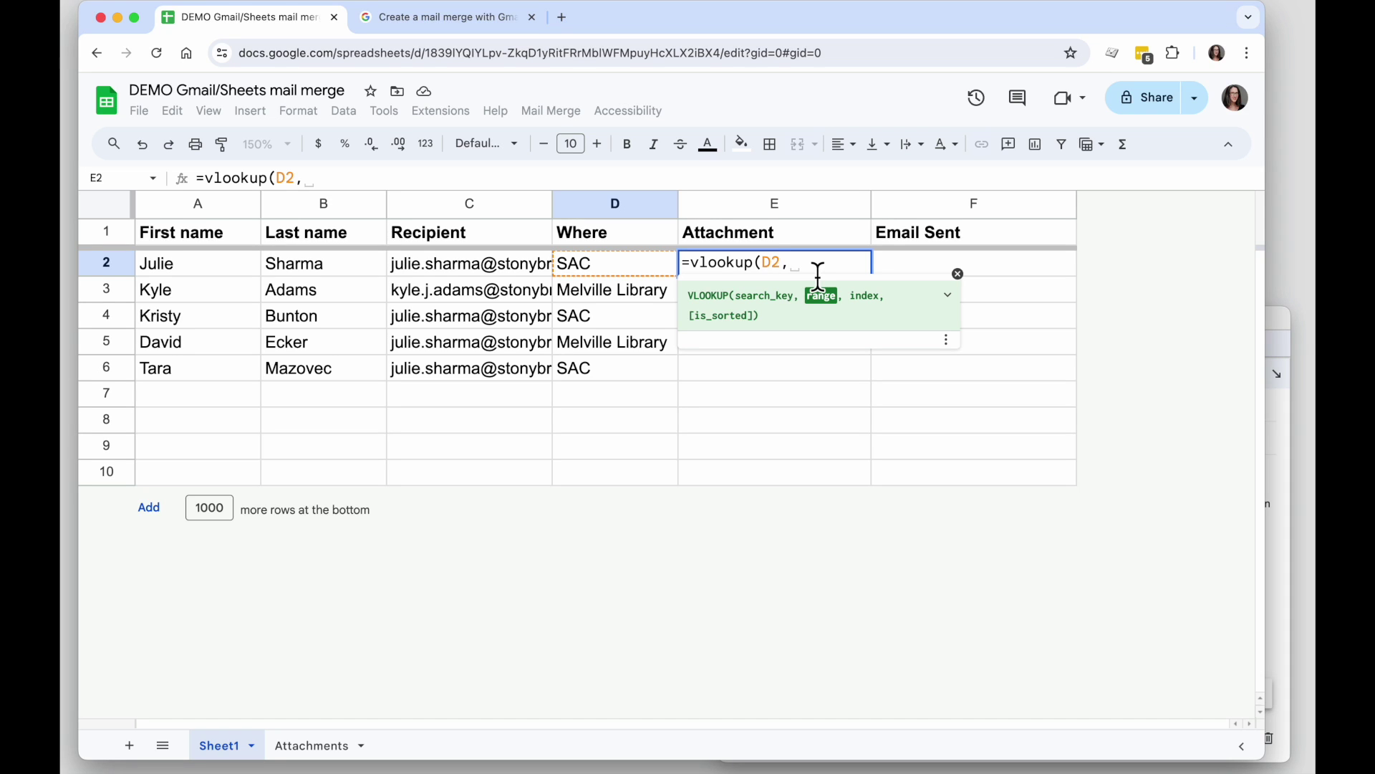
Step: Add the Attachments!A:B range to the VLOOKUP formula in E2
click(317, 749)
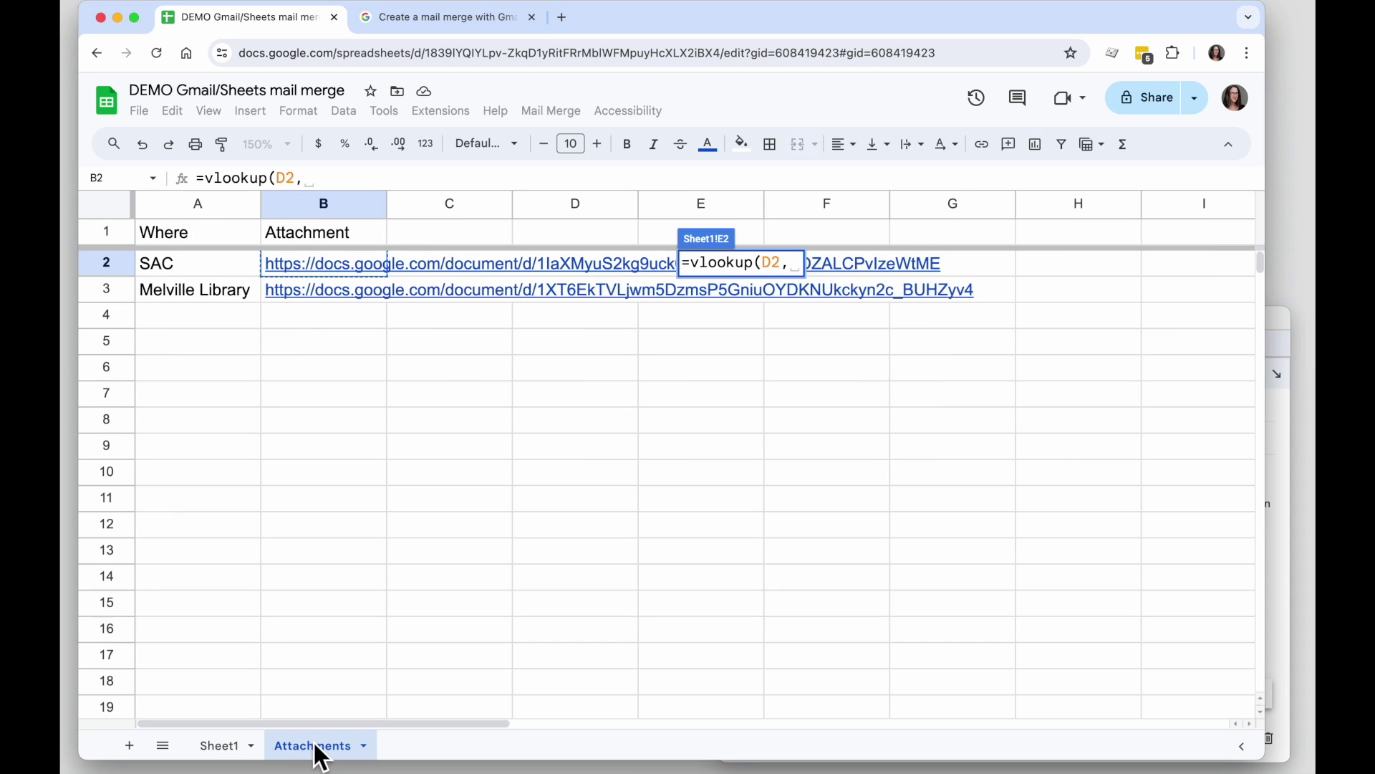
drag(199, 208, 289, 209)
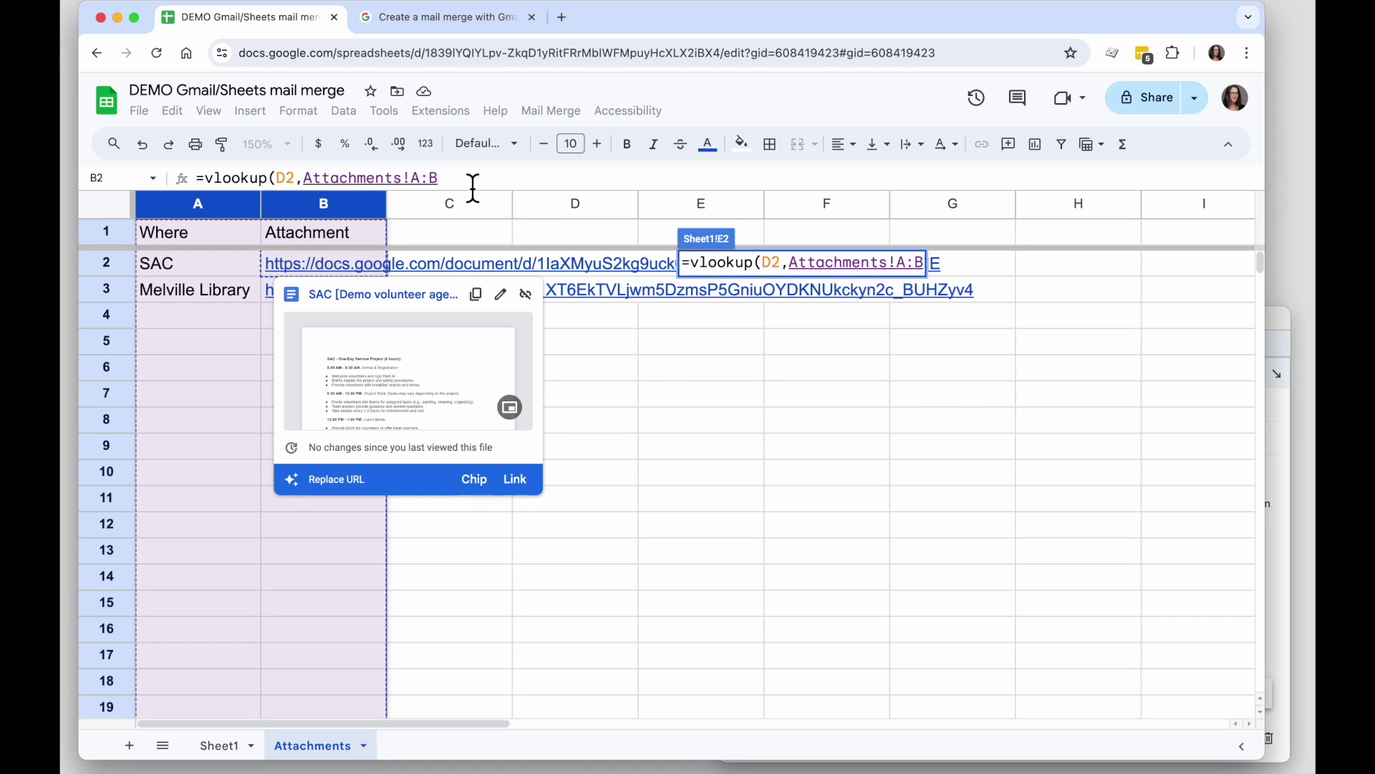
click(473, 185)
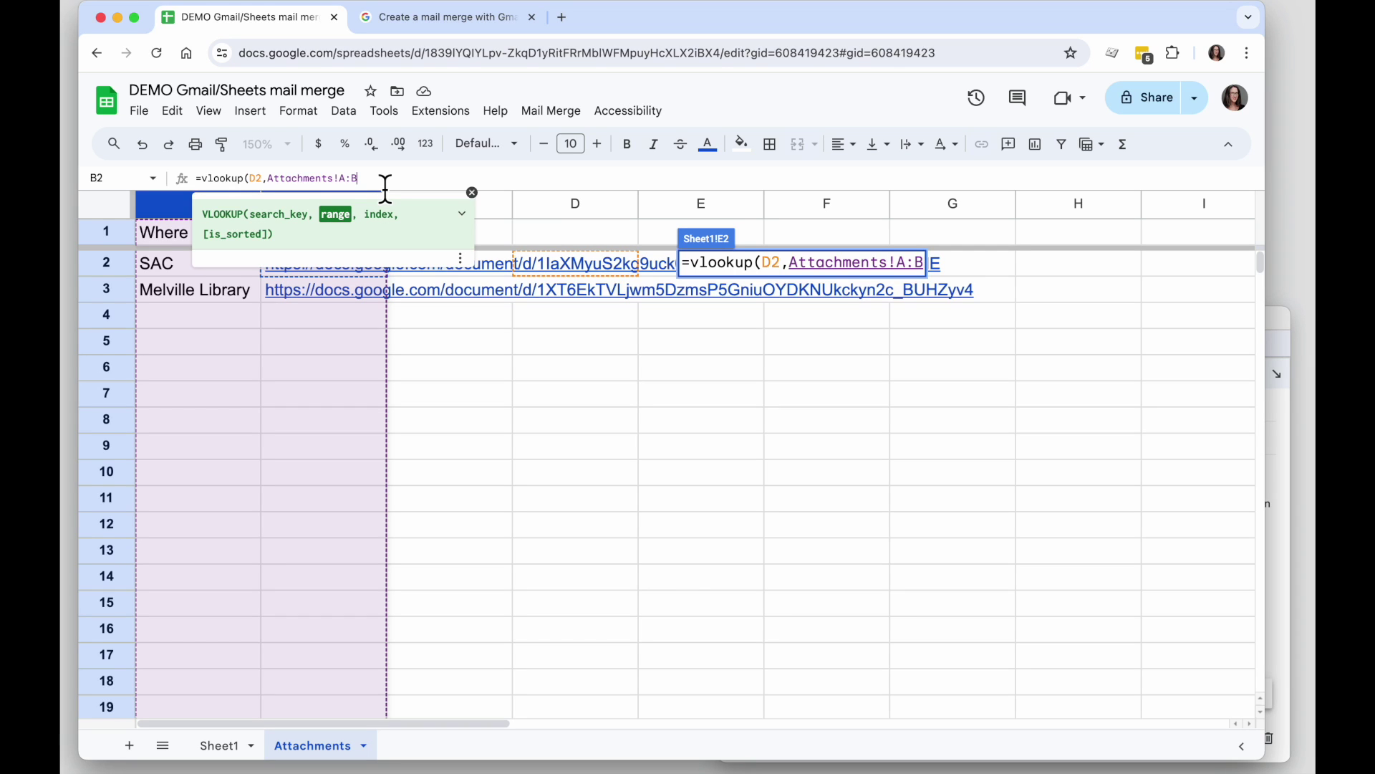
Step: Append column index 2 to the VLOOKUP after the Attachments!A:B range
text(,)
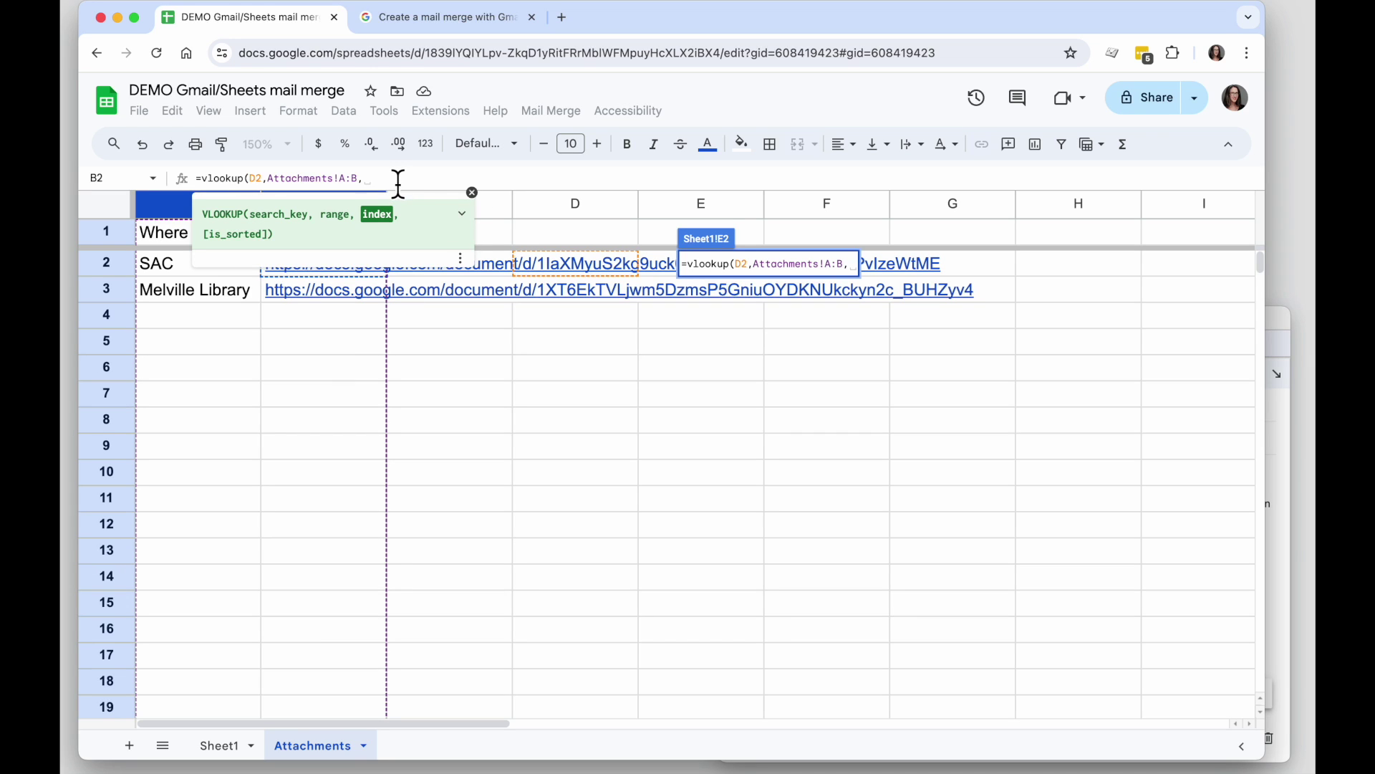
text(2,)
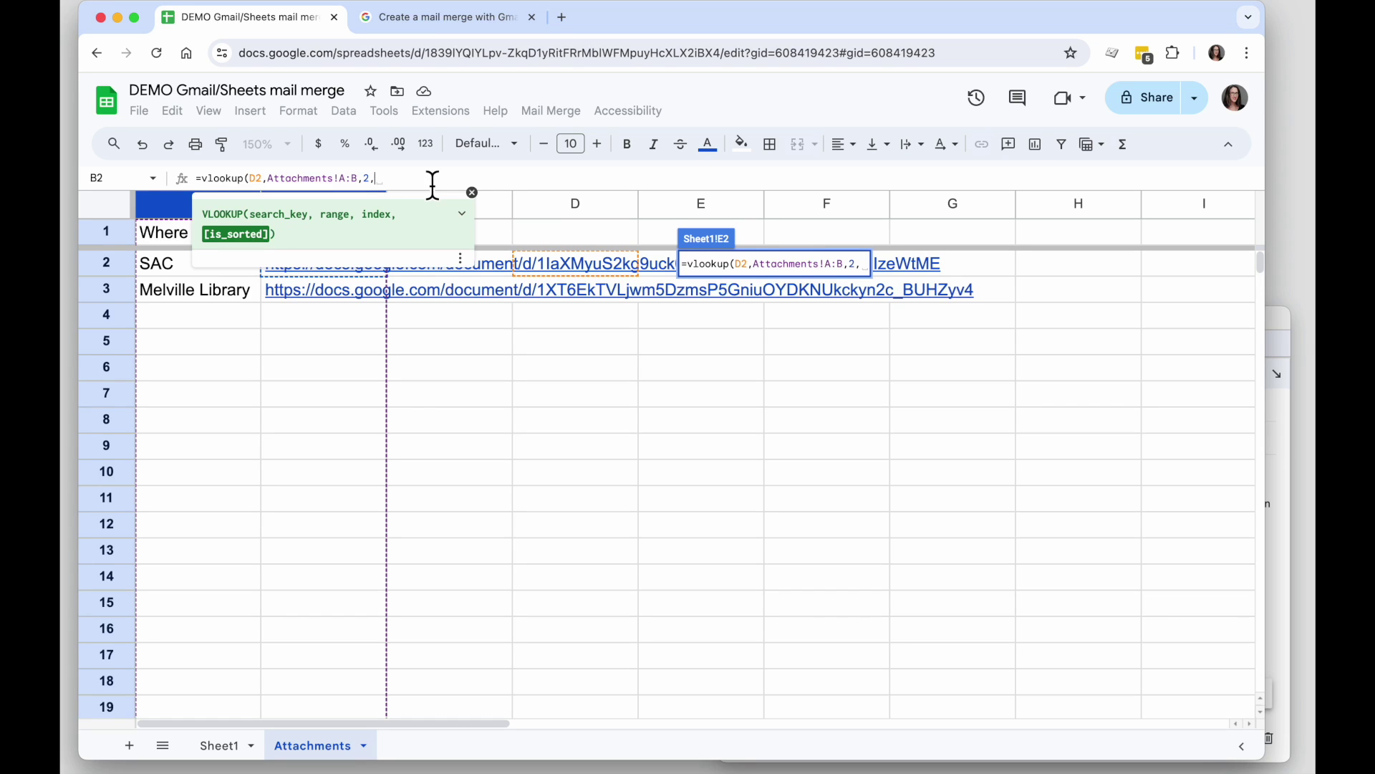
Step: Read VLOOKUP's is_sorted help and add FALSE for an exact match
click(462, 214)
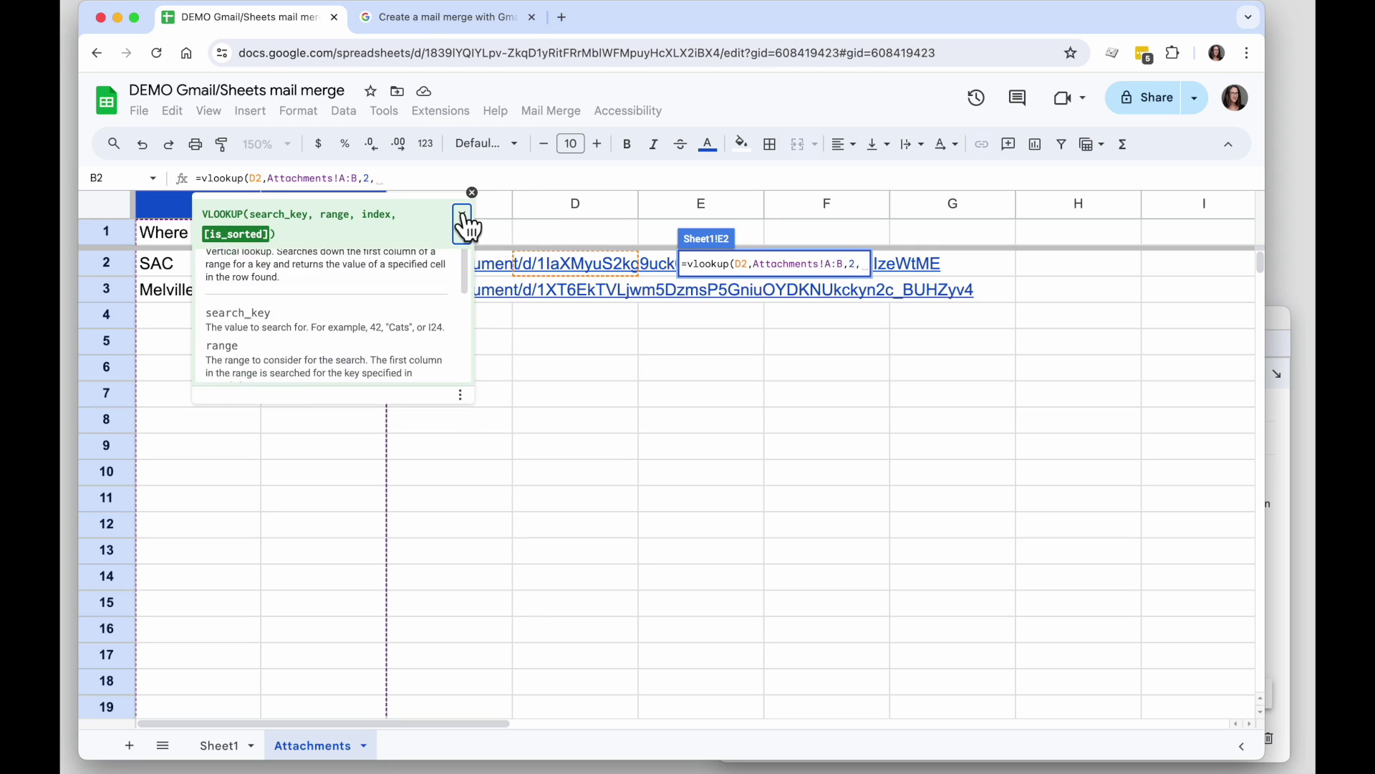
scroll(353, 393, down, 3)
scroll(298, 393, down, 2)
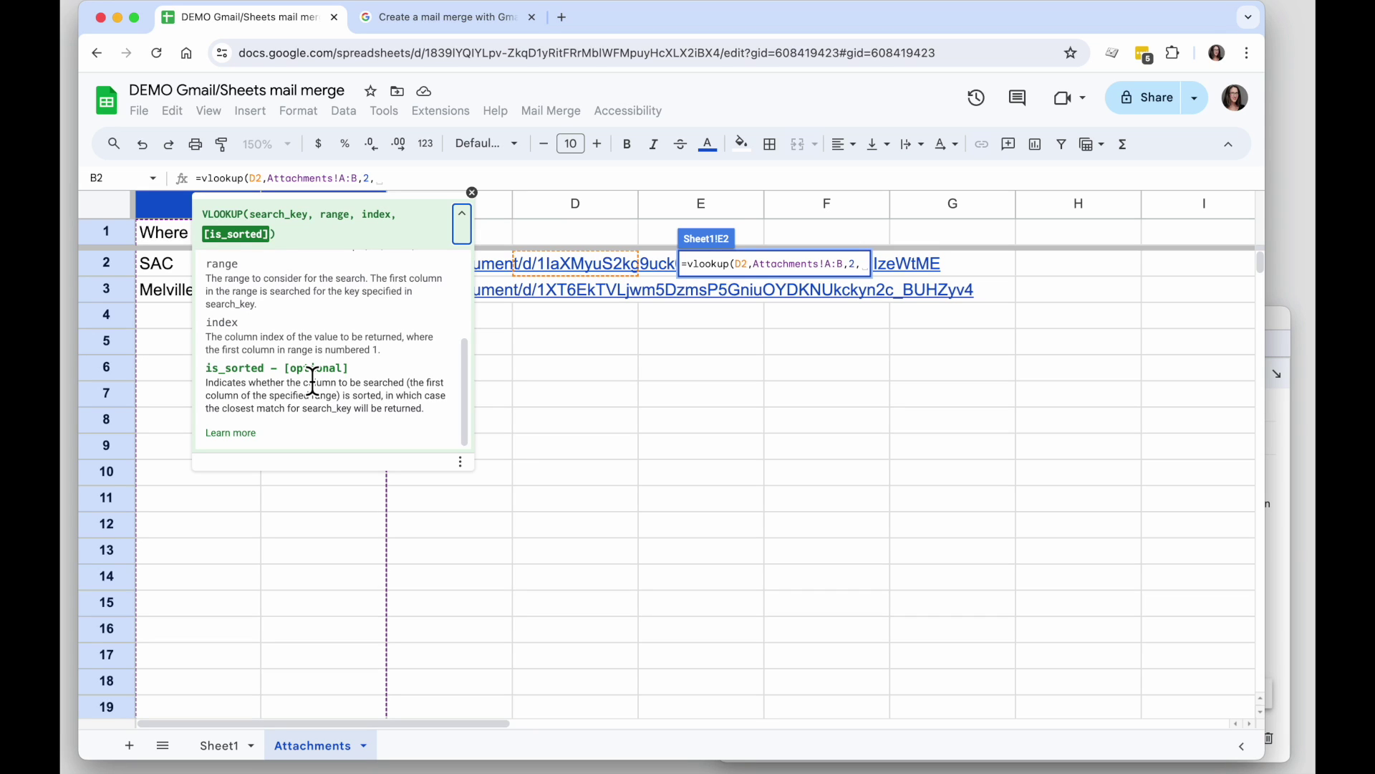
click(403, 179)
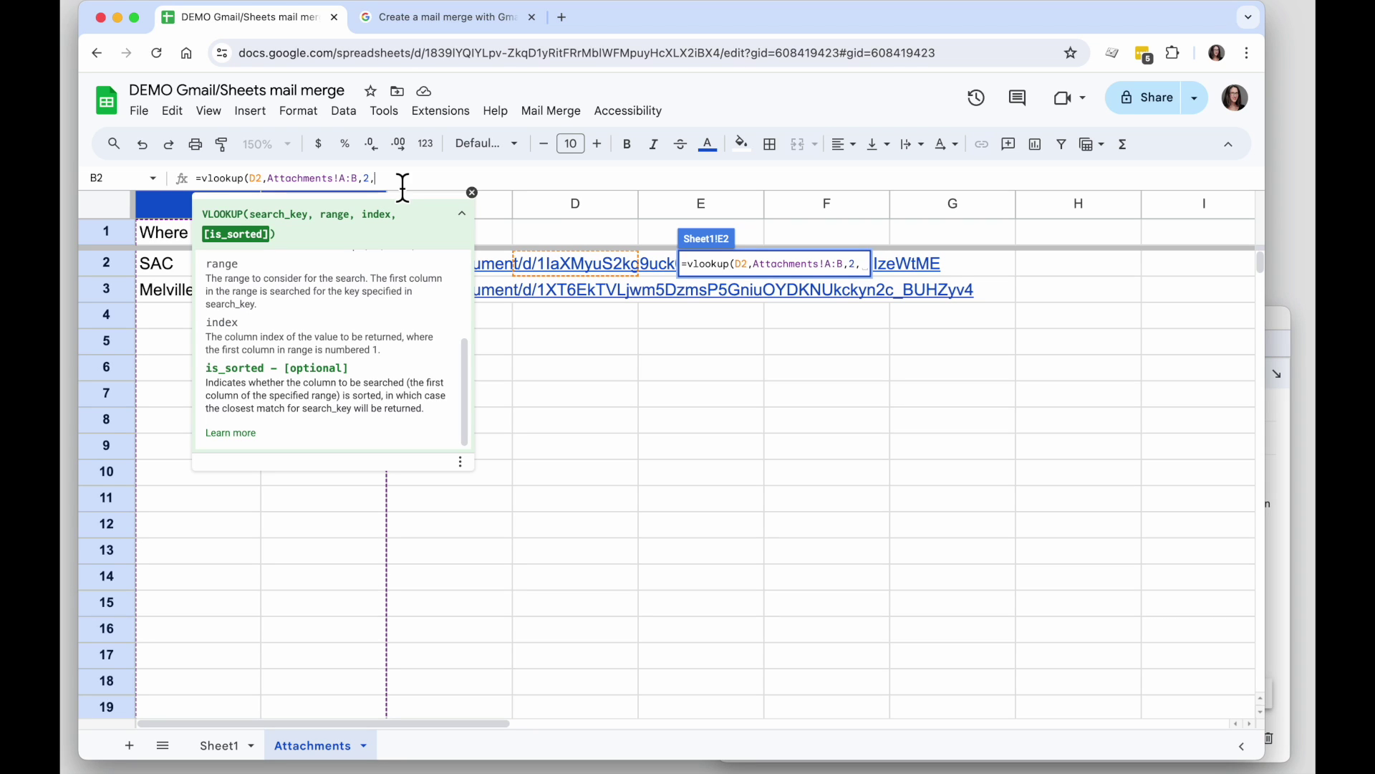
text(FALSE)
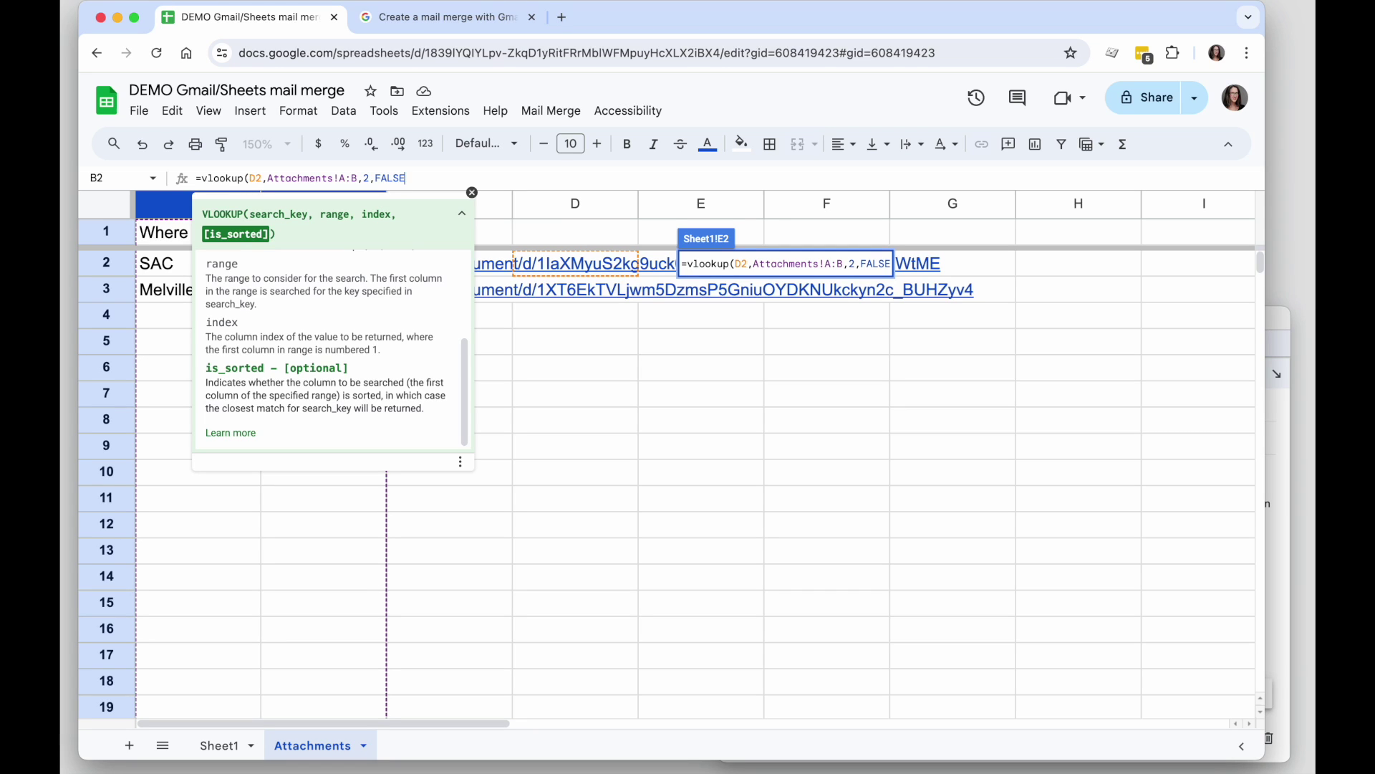
Step: Enter =vlookup(D2,Attachments!A:B,2,FALSE) in E2 and fill it down to E6
text())
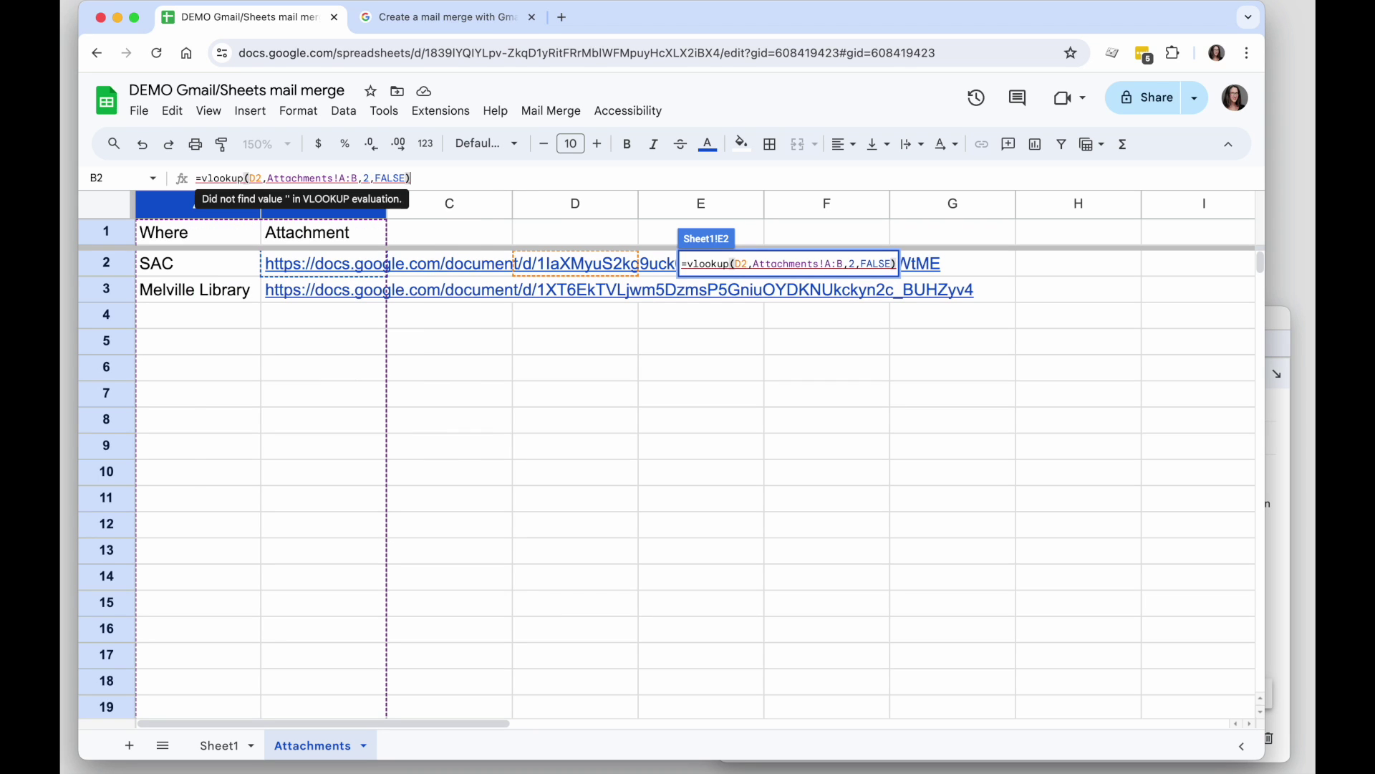
key(Return)
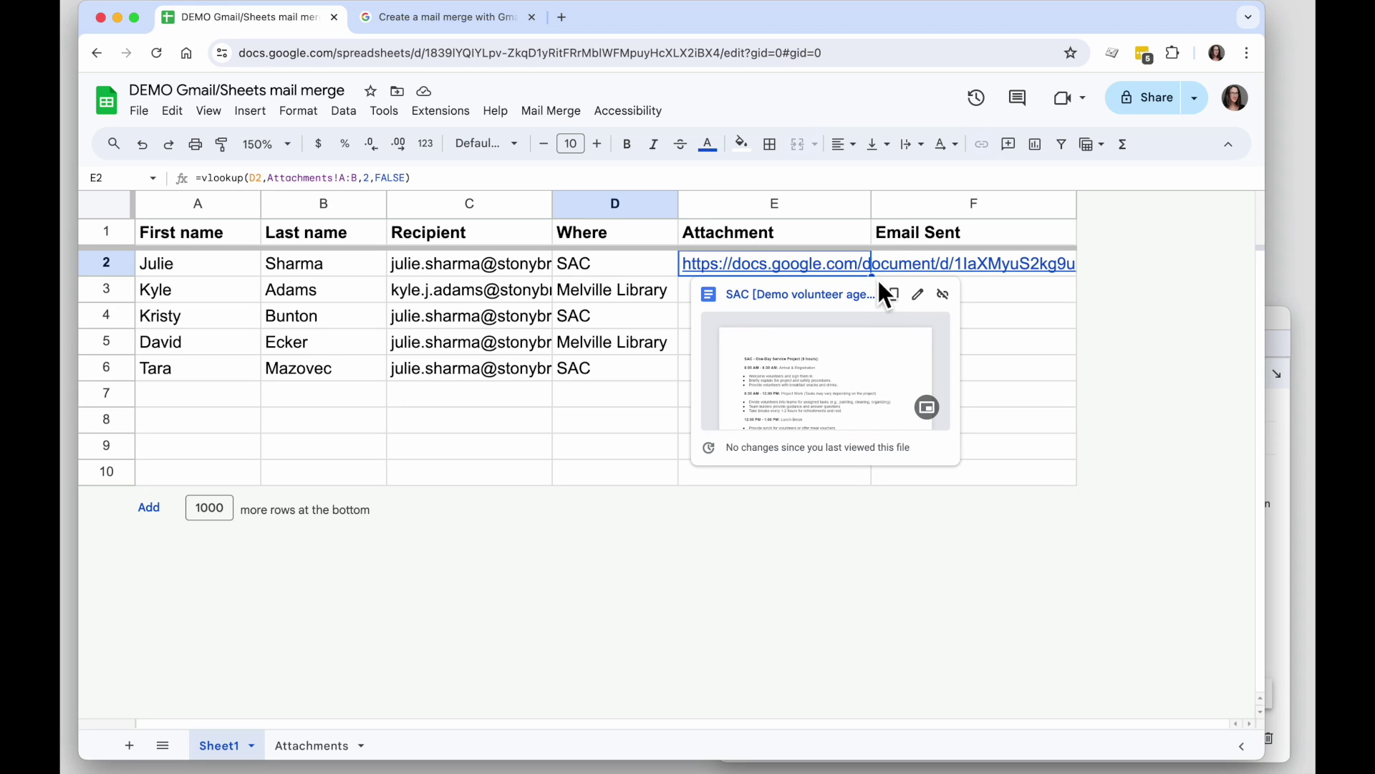
mouse_move(773, 263)
double_click(881, 287)
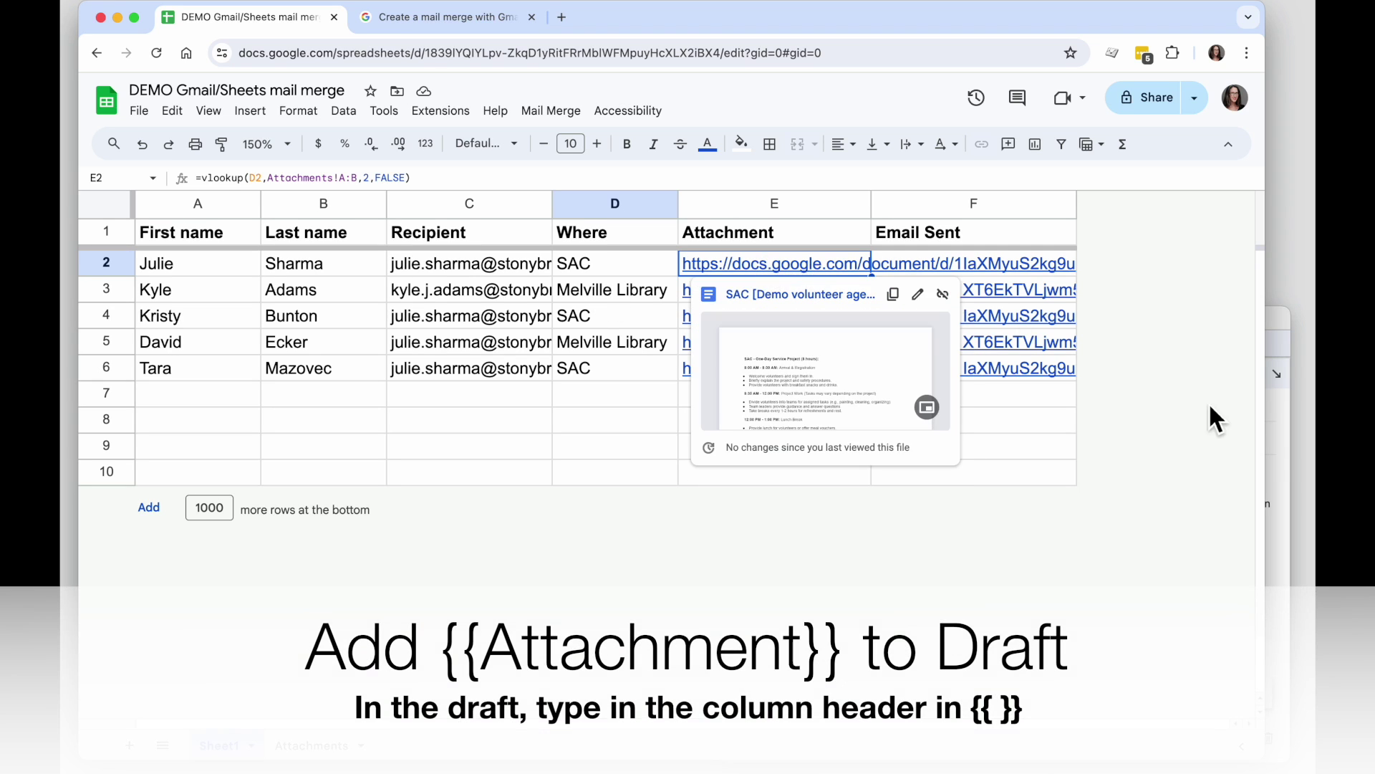
Step: Add an {{Attachment}} placeholder line to the draft body and select the subject line
click(1287, 464)
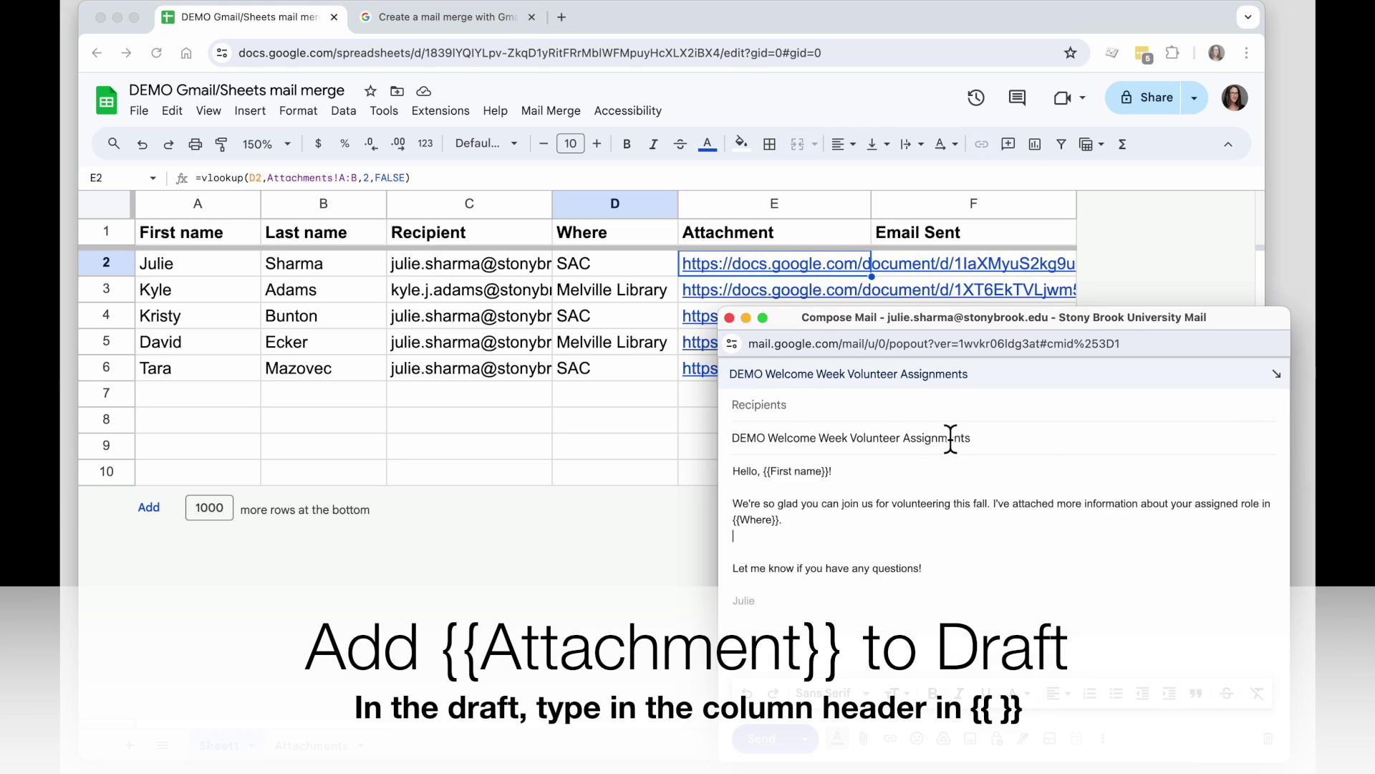
key(Return)
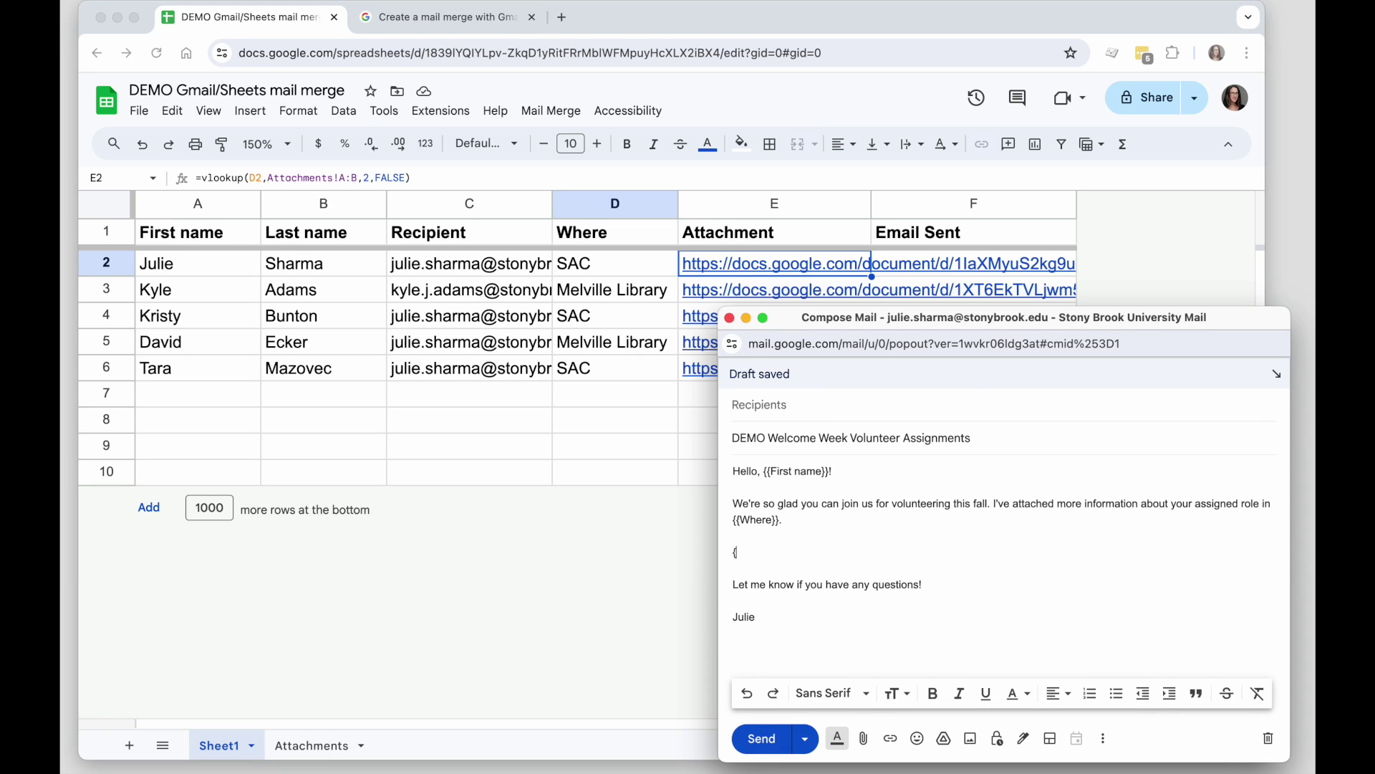
text({Attach)
text(ment}})
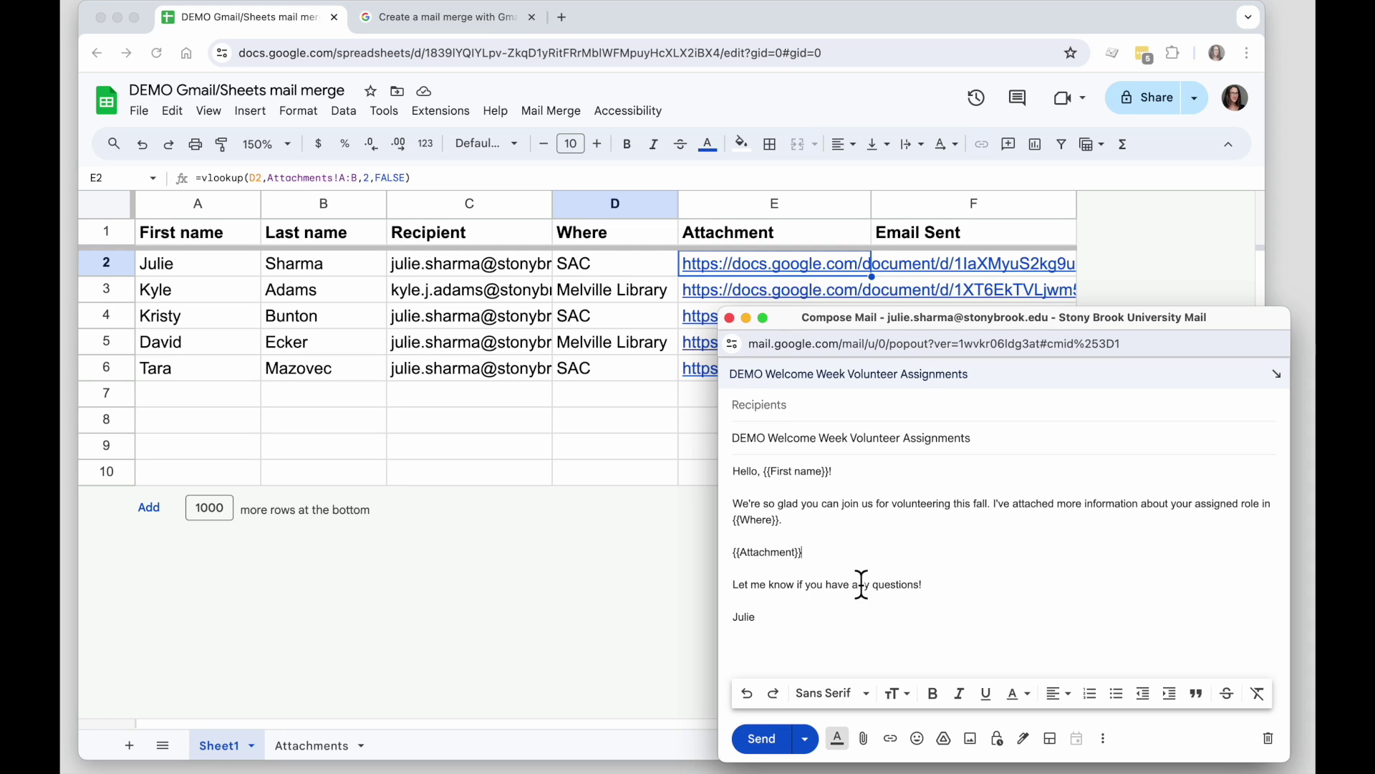
triple_click(816, 552)
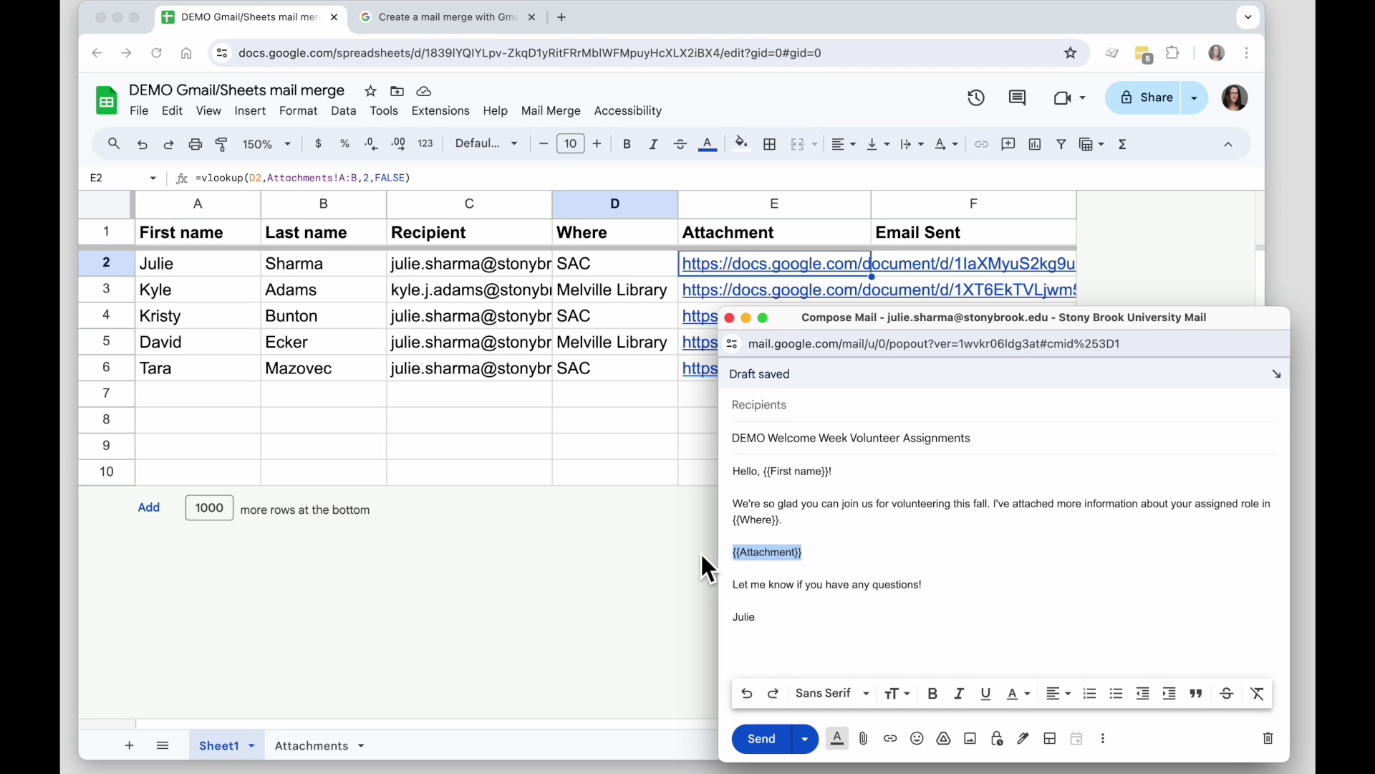
click(835, 563)
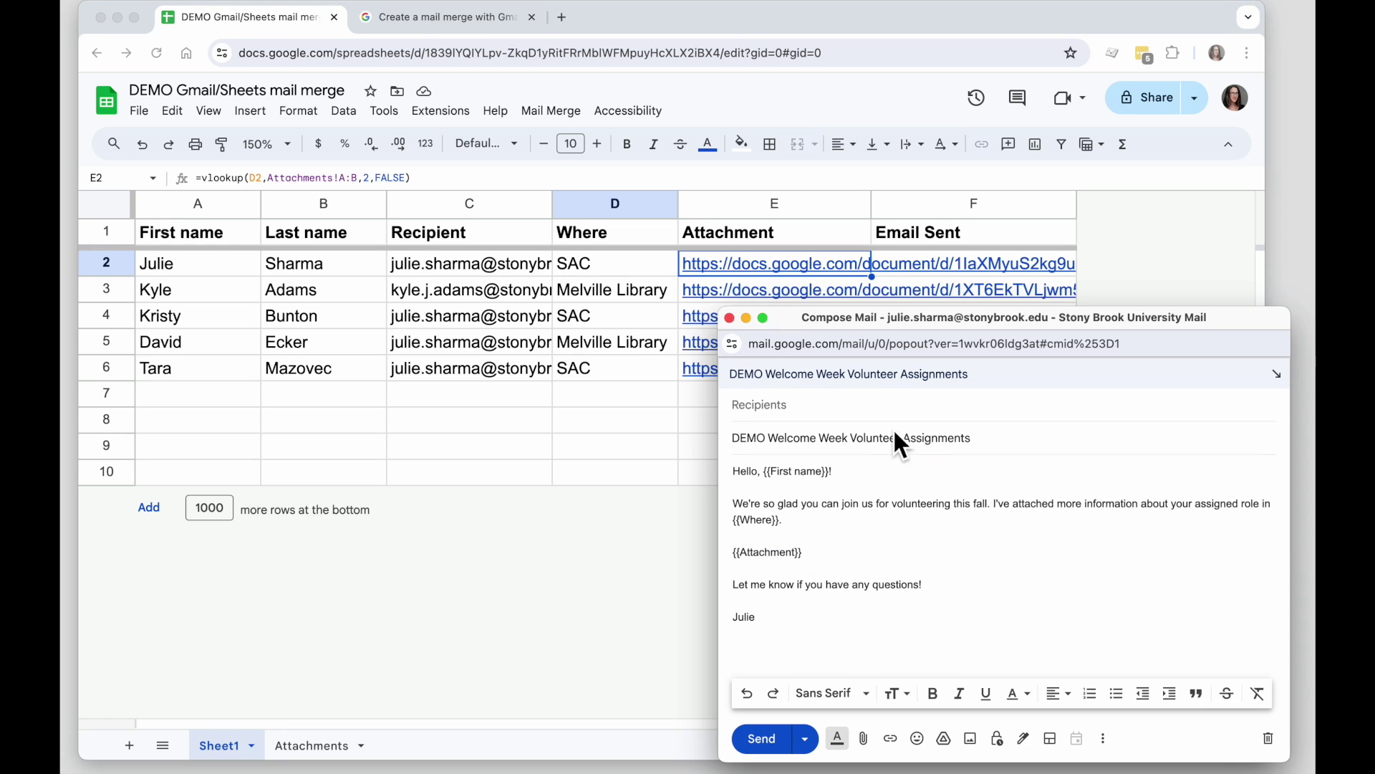
triple_click(913, 451)
key(super+c)
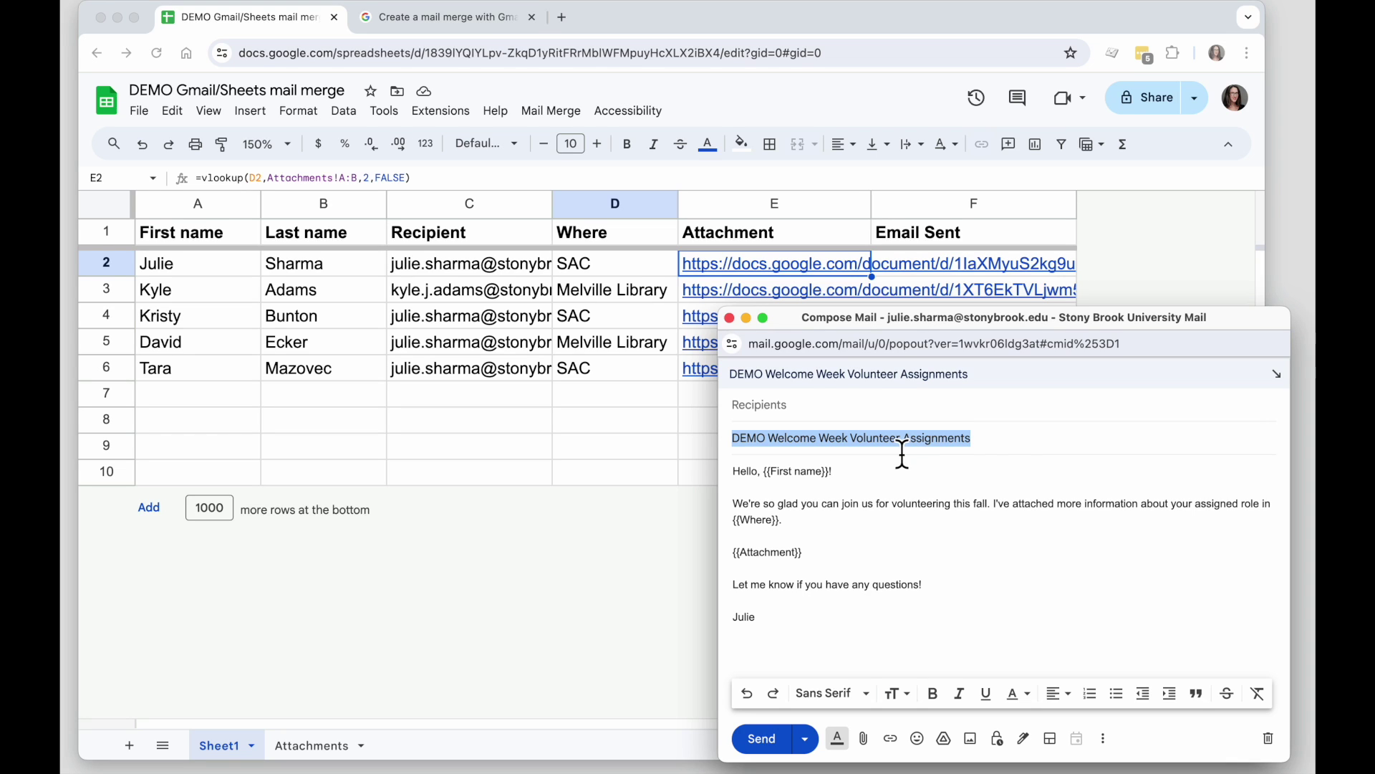
Step: Run Mail Merge > Send Emails with the pasted draft subject, then open Gmail
click(552, 111)
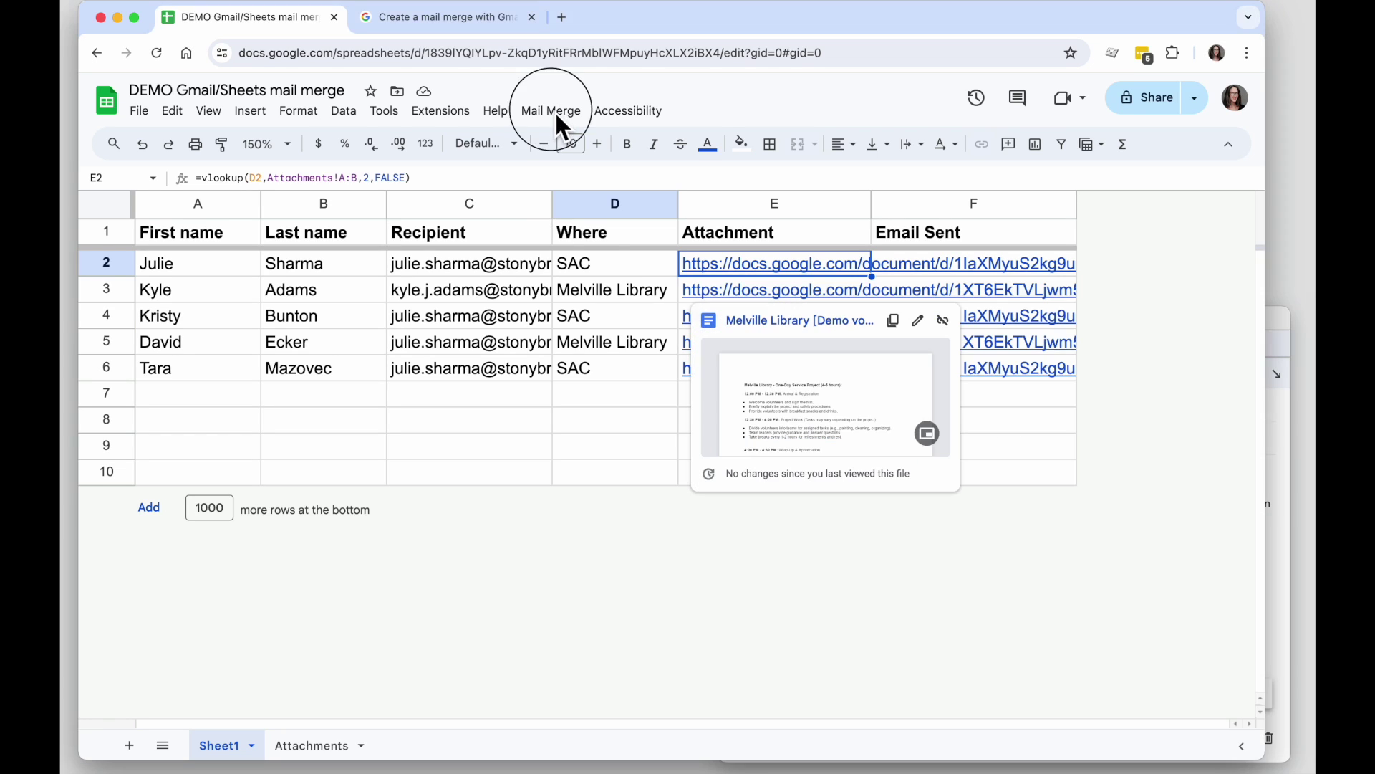
click(552, 111)
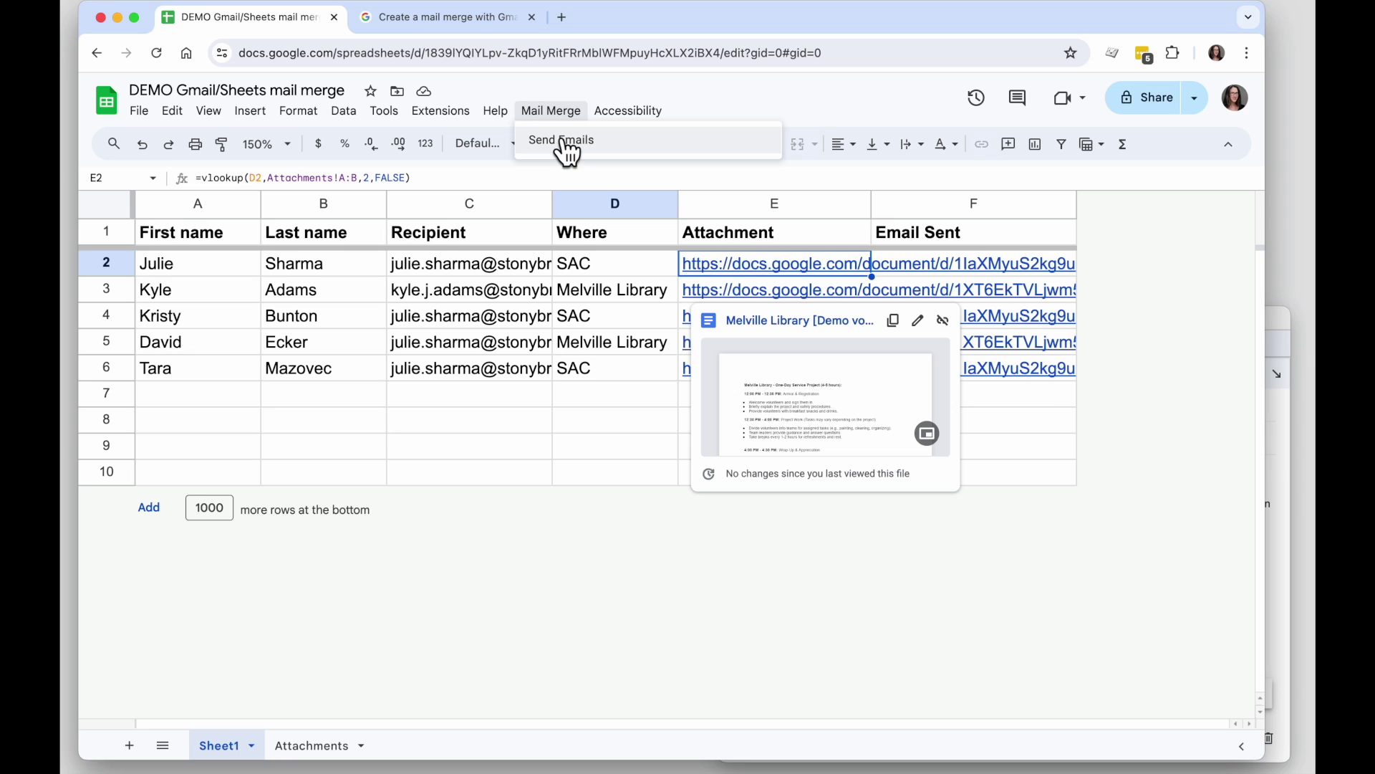
click(566, 147)
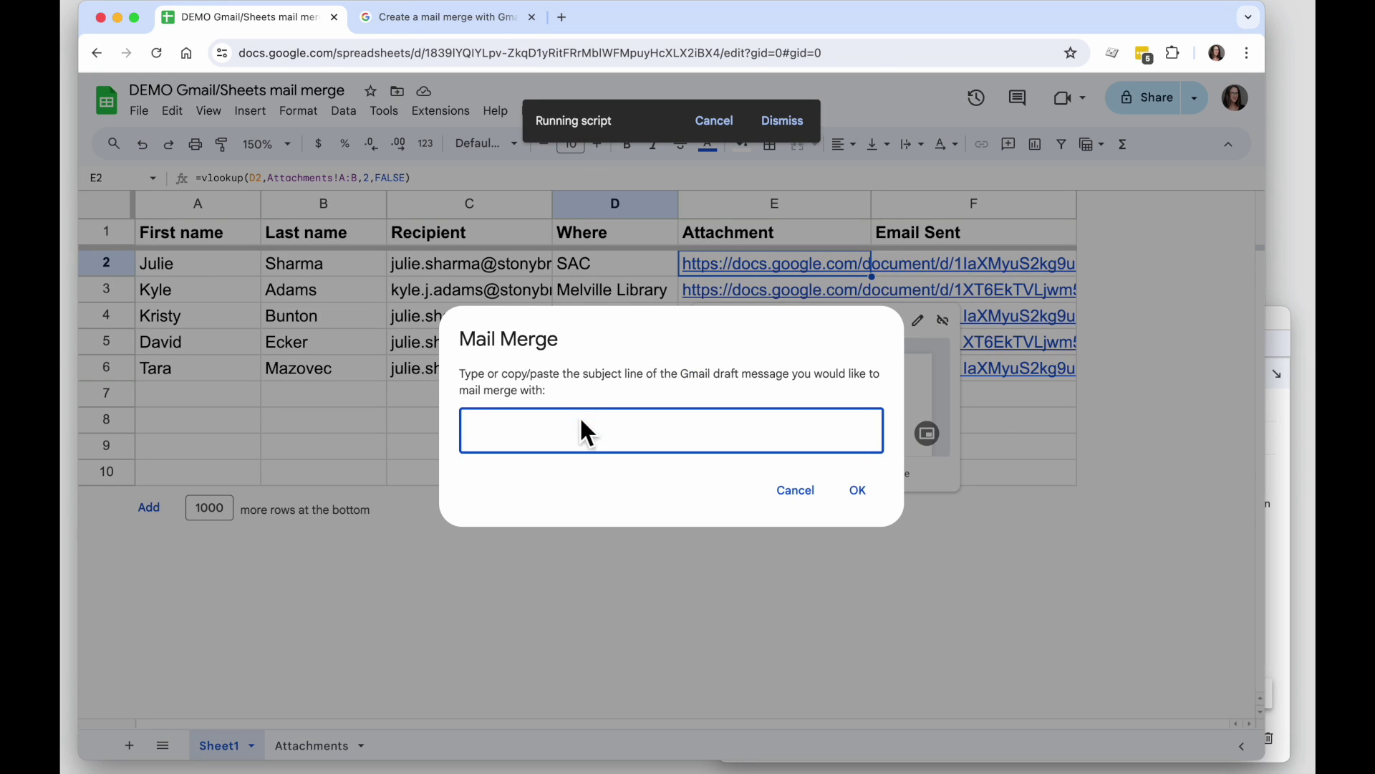
key(super+v)
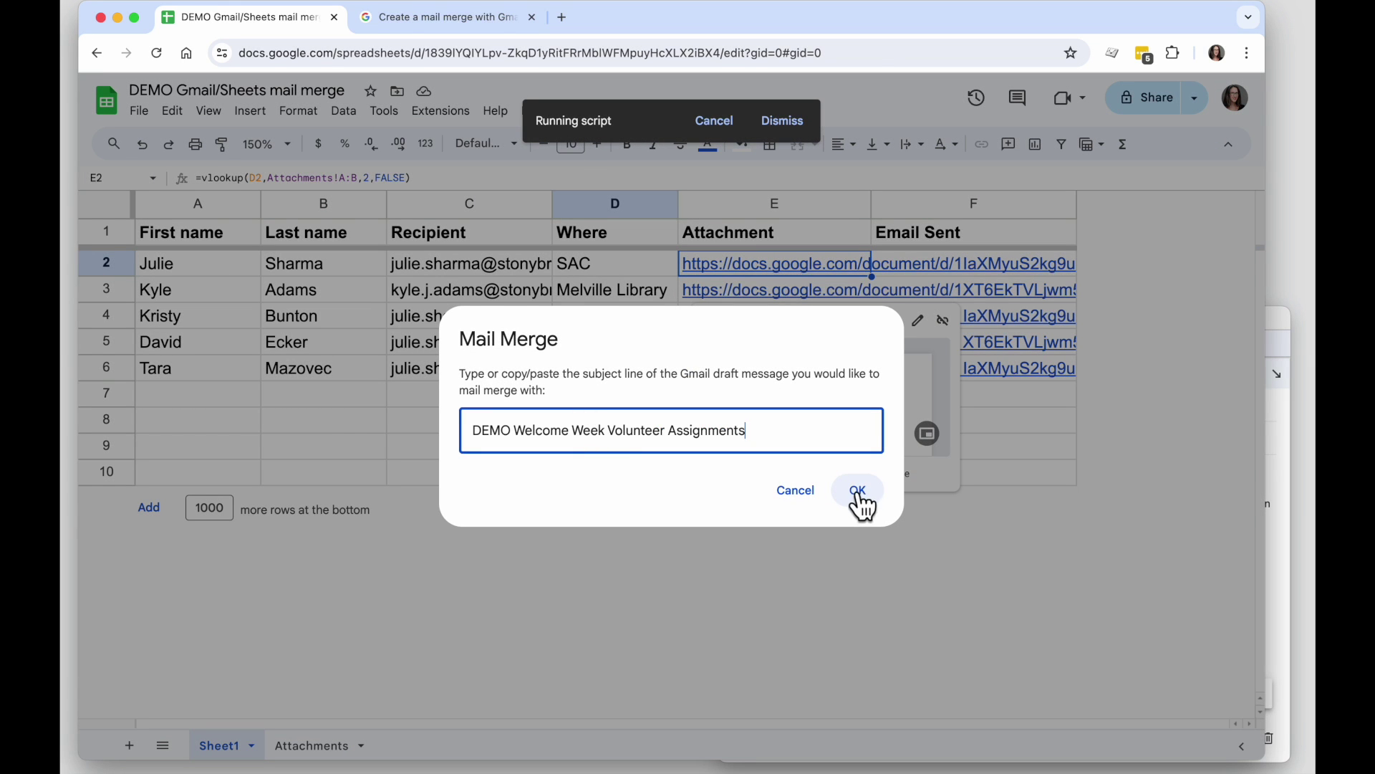
click(859, 495)
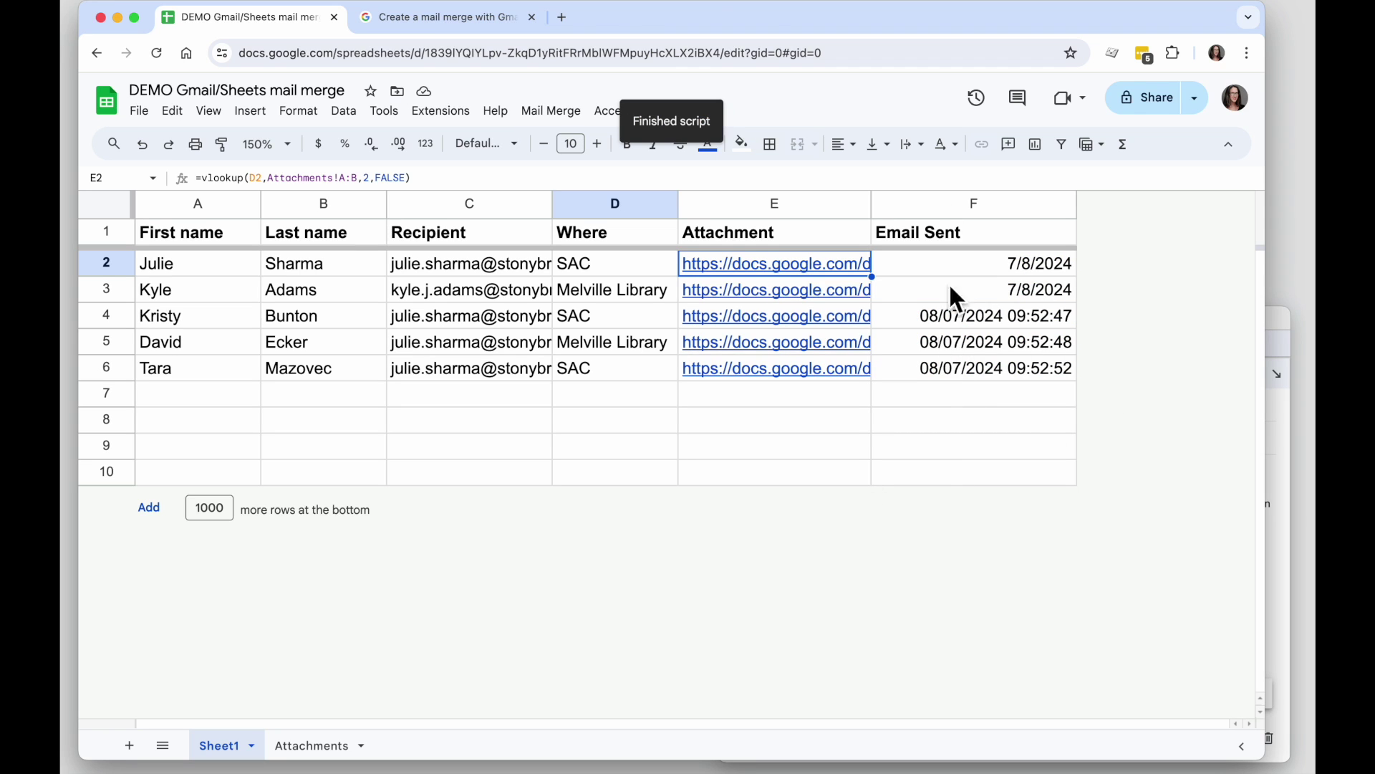
click(562, 17)
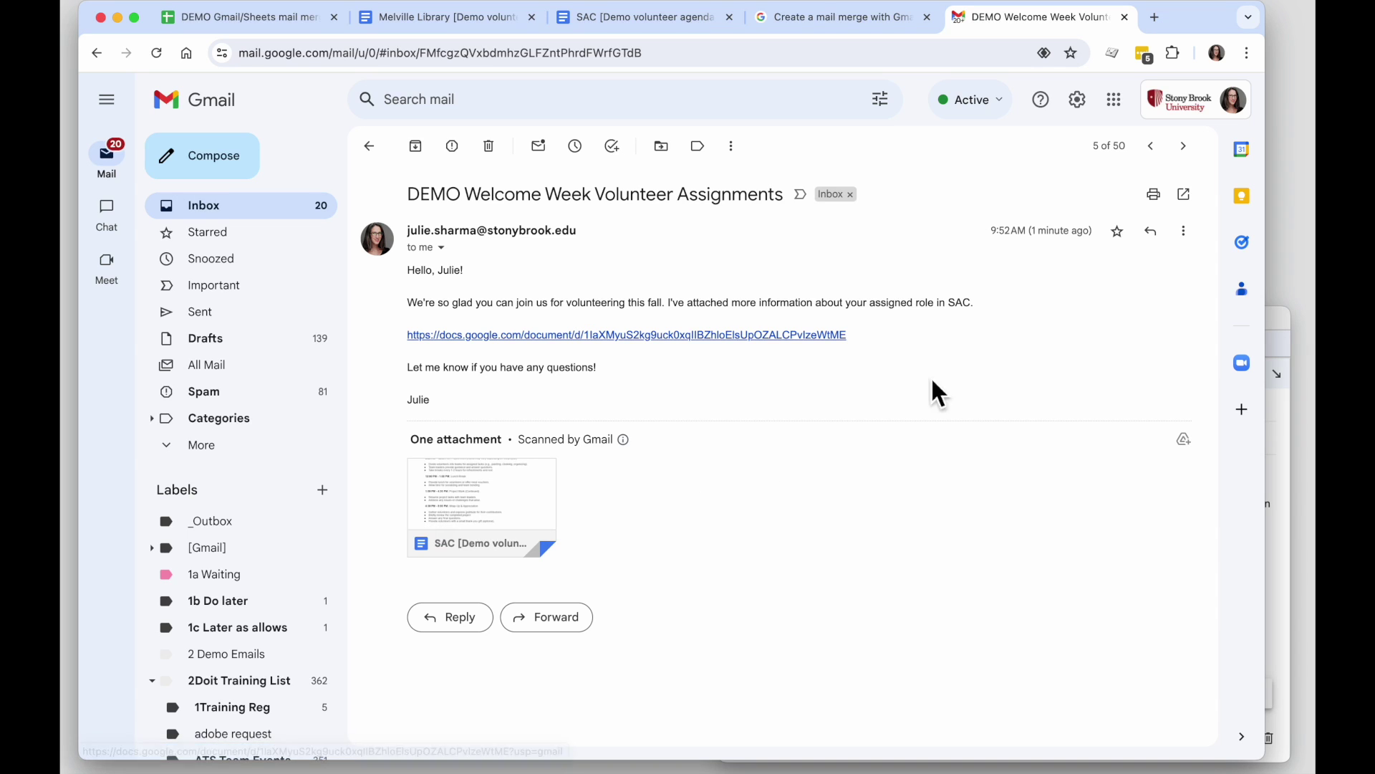
Step: Step through the merged emails from Julie's to Kristy's and then David's Melville Library copy
click(1151, 147)
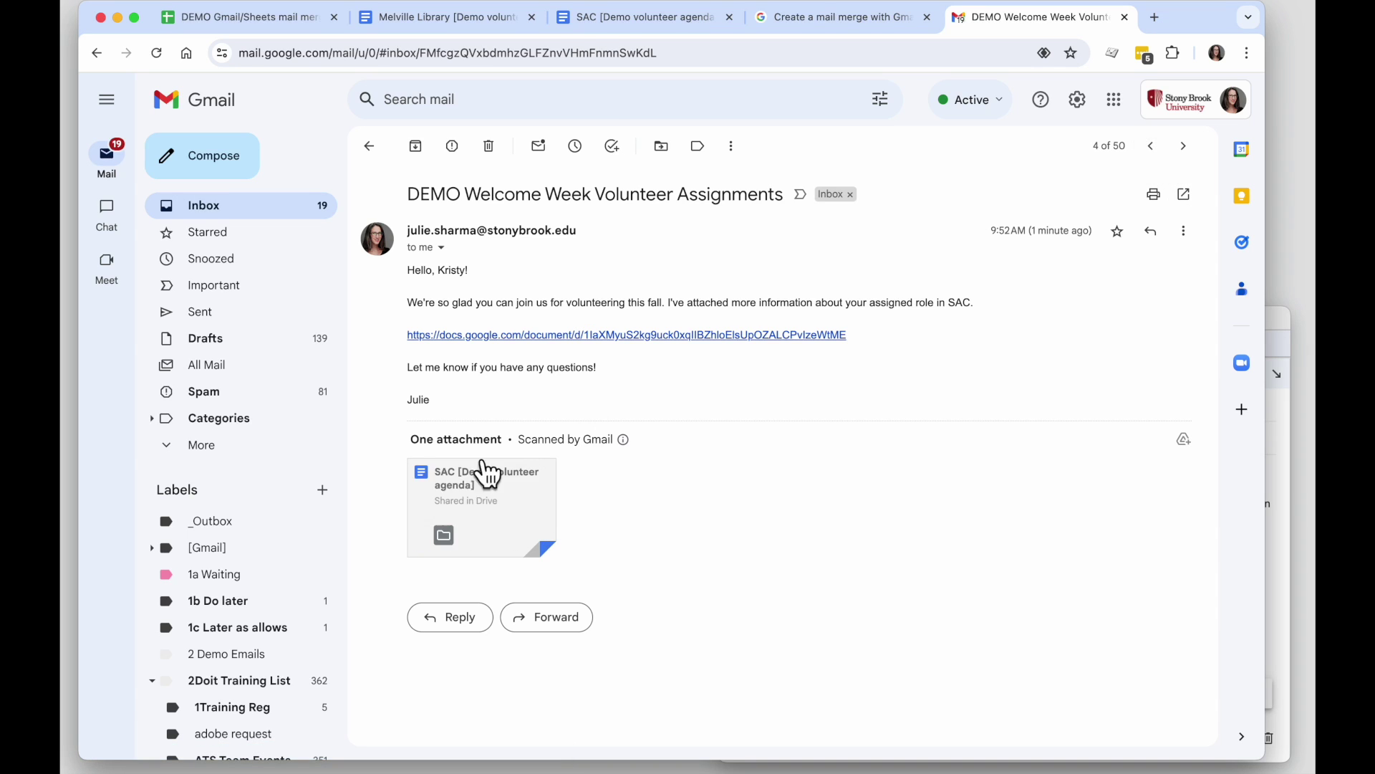
click(1151, 148)
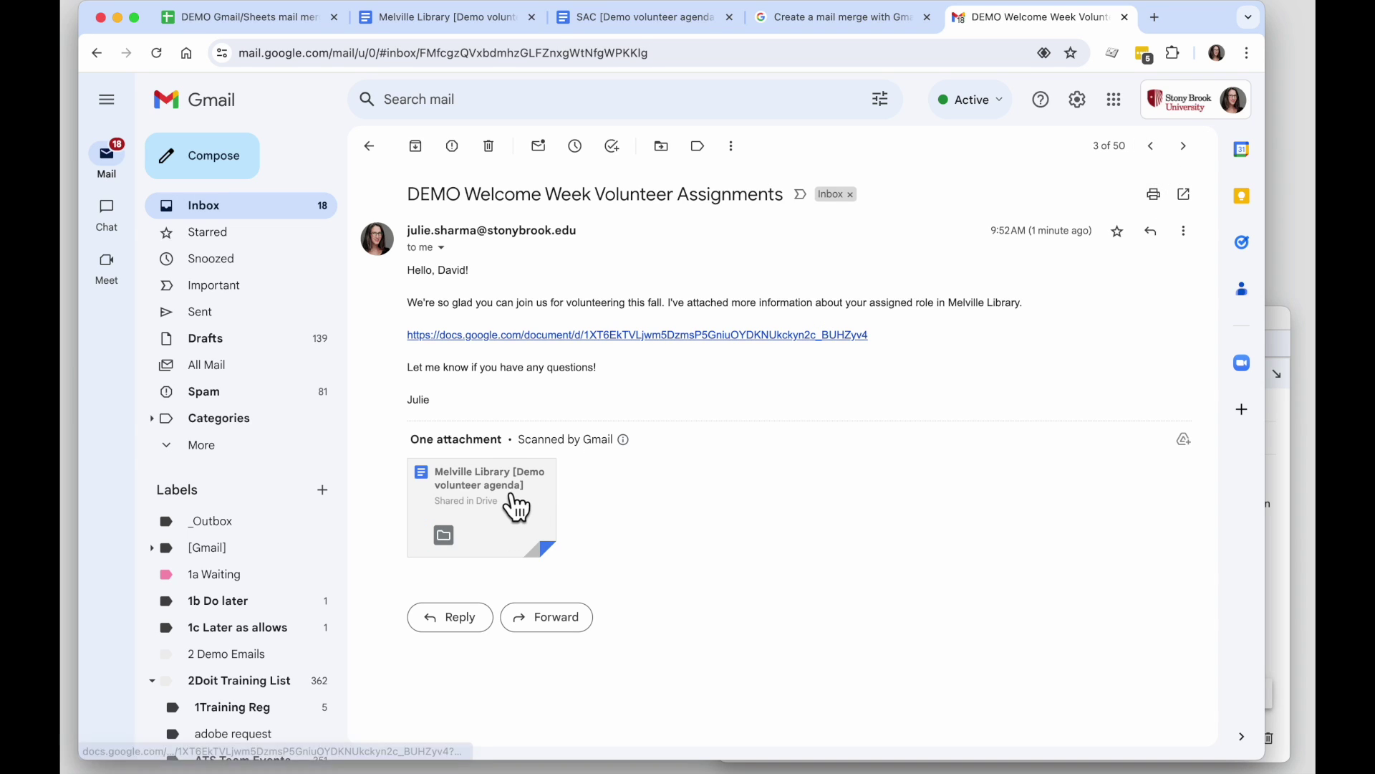